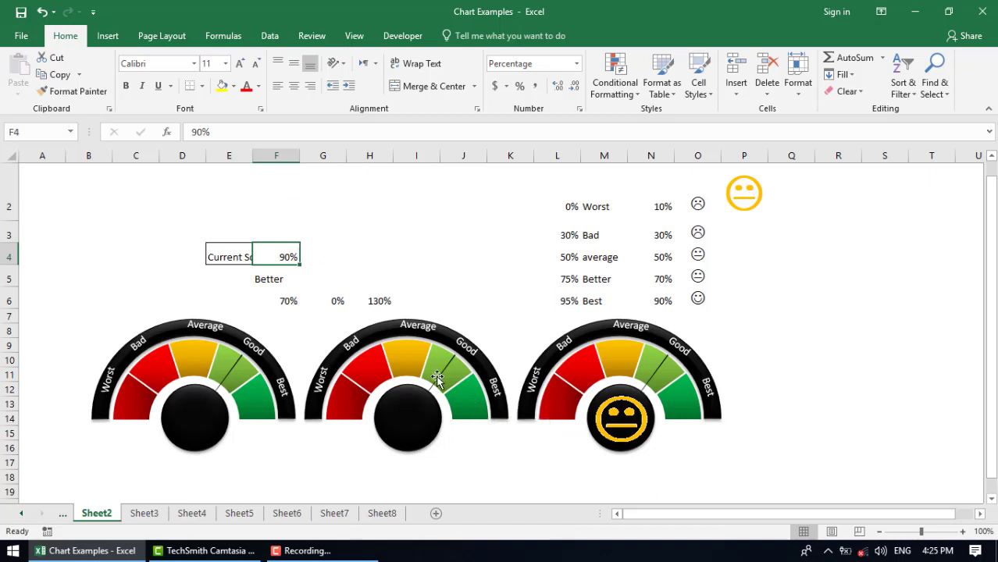
- Set the current score in cell F4 to 20% to test the example gauges
mouse_move(300, 257)
mouse_down()
mouse_move(329, 254)
mouse_move(286, 258)
mouse_up()
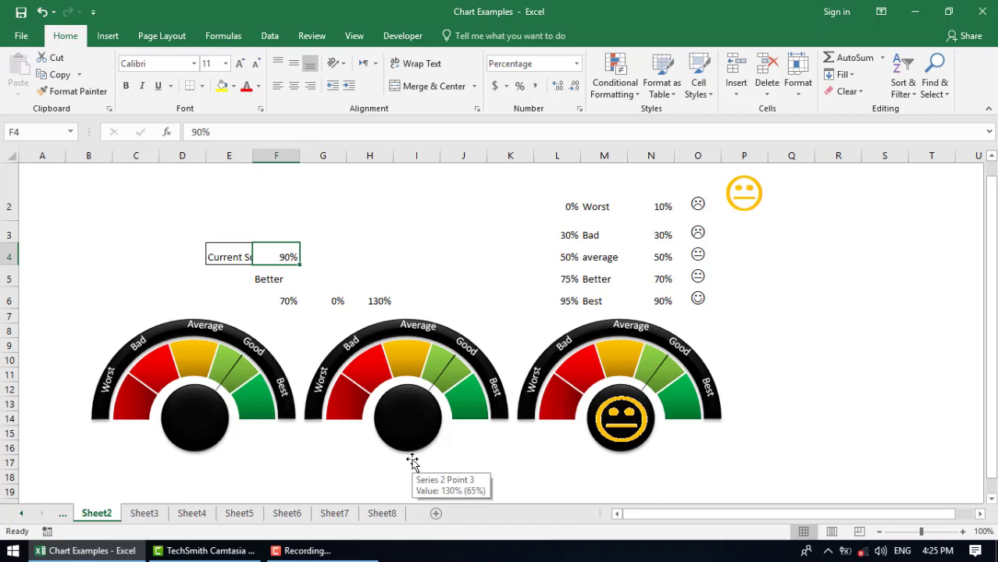
text(20)
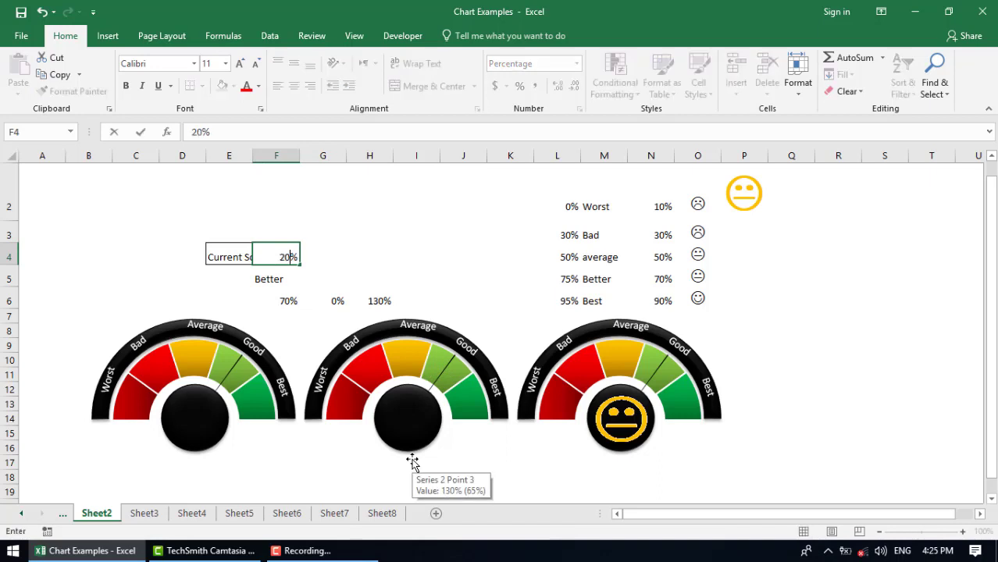
key(Return)
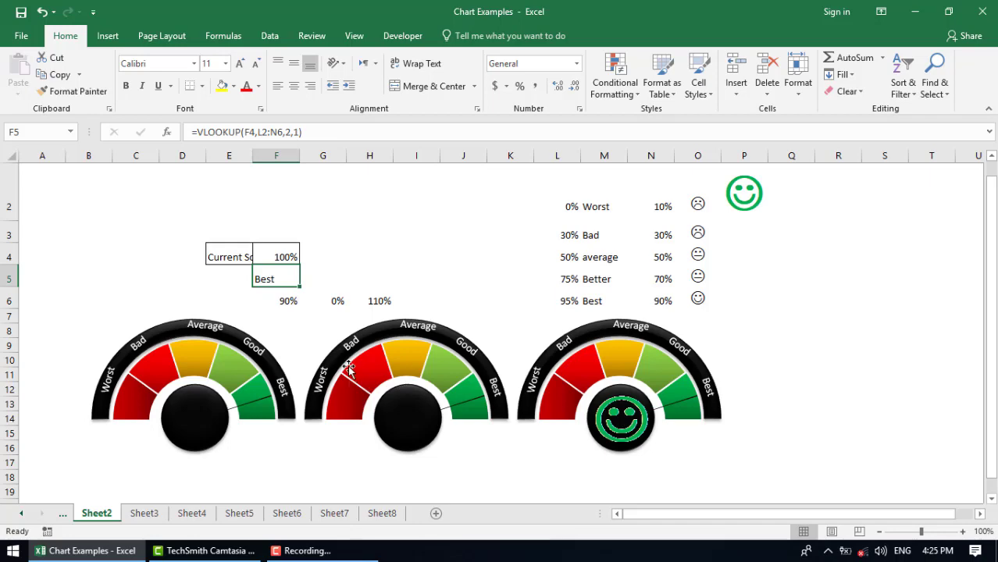
- Create a new blank workbook
mouse_move(349, 368)
key(ctrl+n)
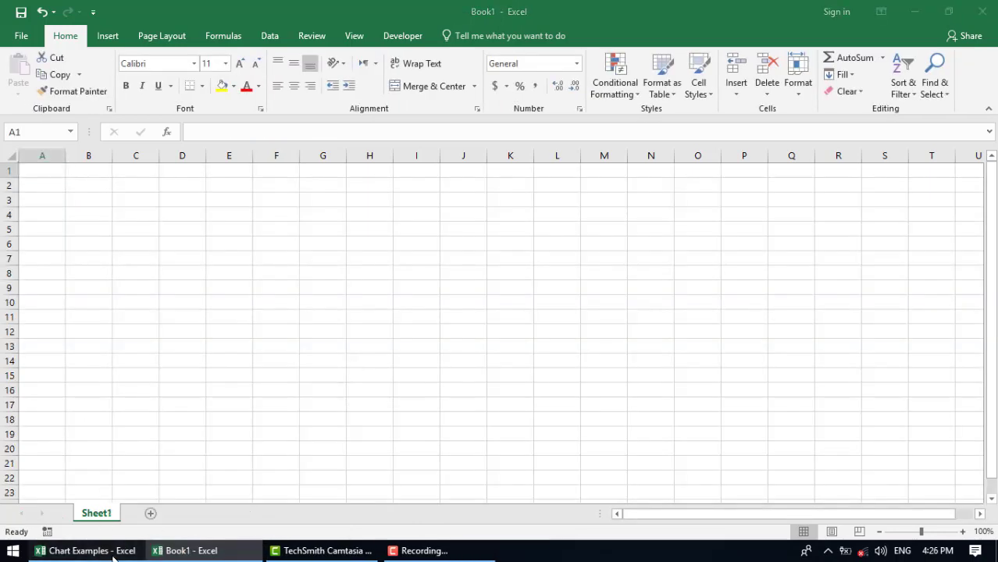
- Switch back to the Chart Examples workbook and set the current score in F4 to 20%
click(86, 551)
mouse_move(462, 408)
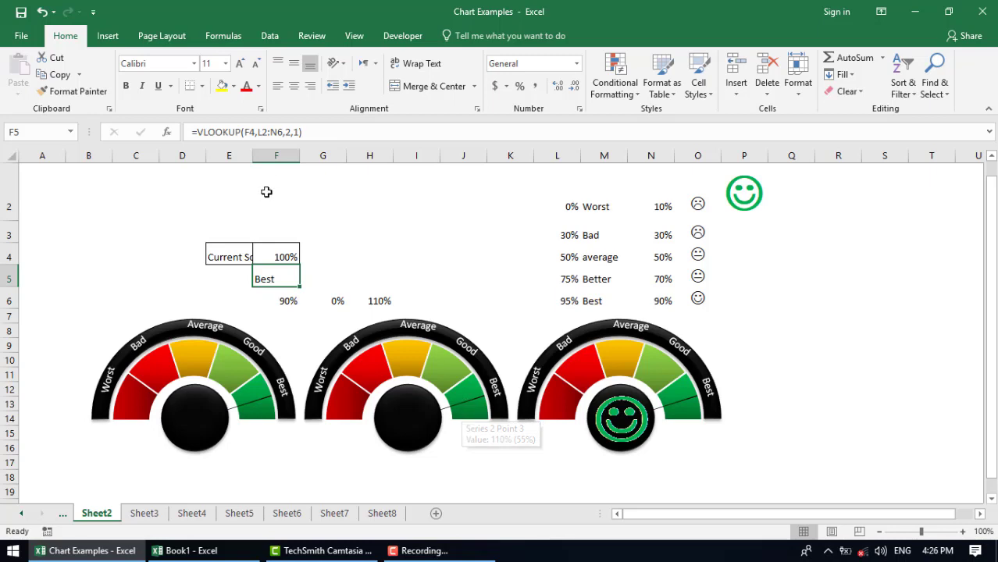
click(276, 256)
text(20)
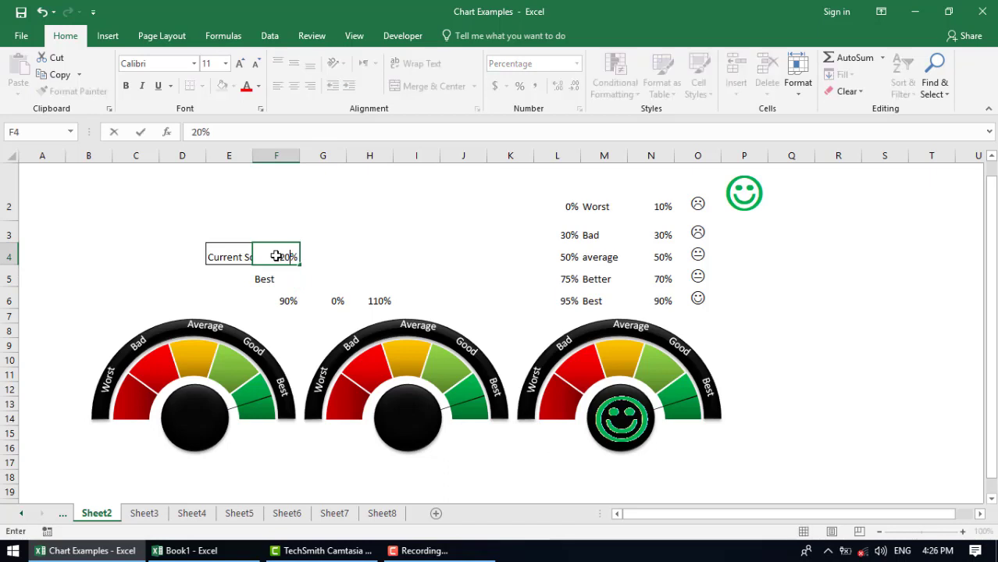
key(Return)
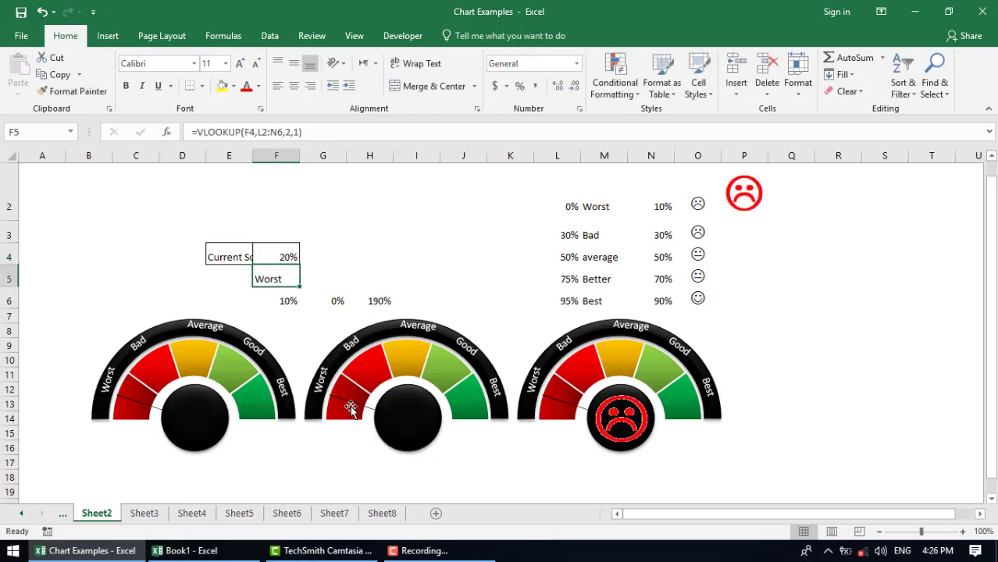
- In Book1, enter a label made of the student's first name and "Marks" in A1, and fit column A to it
click(222, 556)
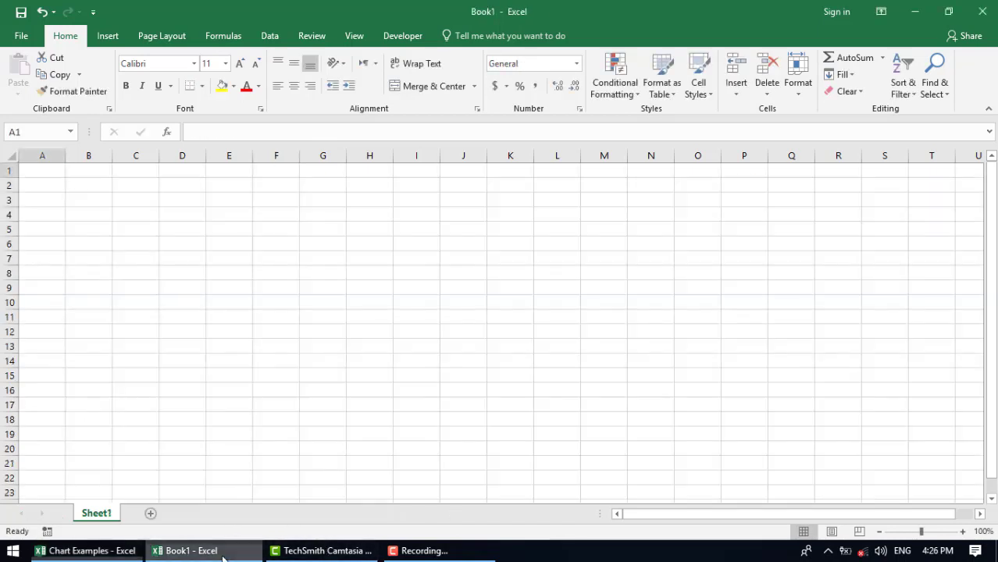
text(Muhammad Marks)
key(Return)
double_click(65, 155)
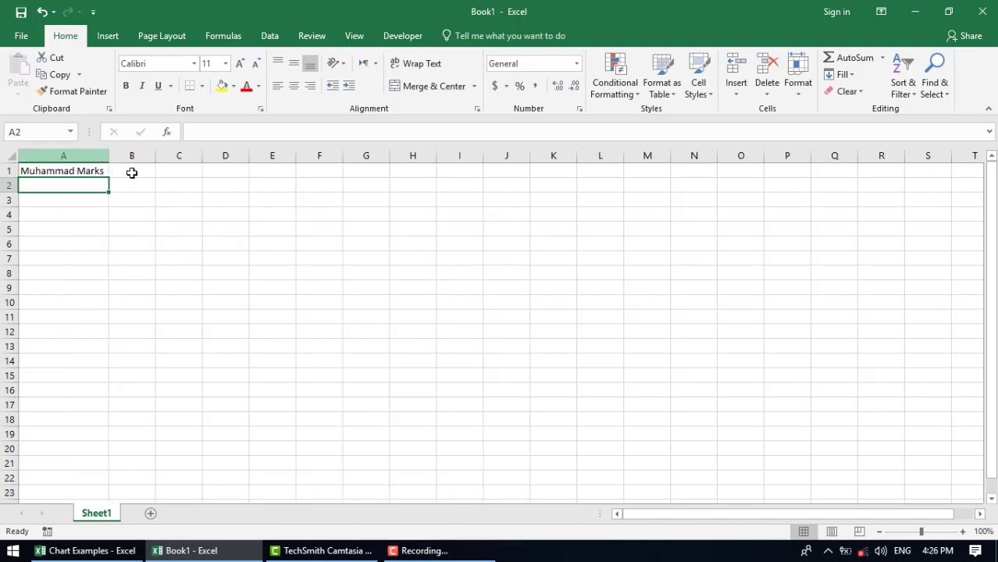
- Enter 100% as the student's marks in cell B1
click(147, 211)
click(138, 170)
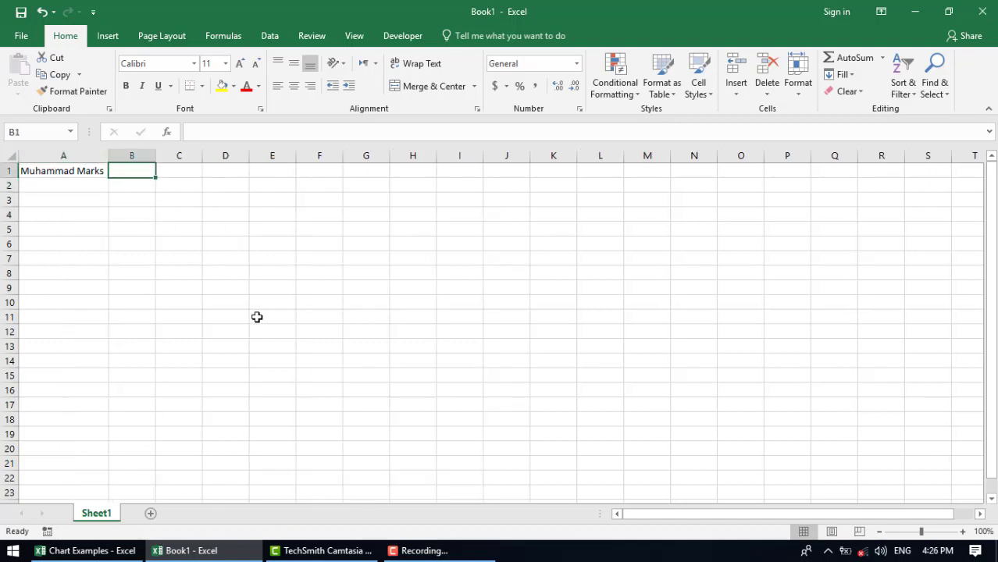
text(100%)
key(Return)
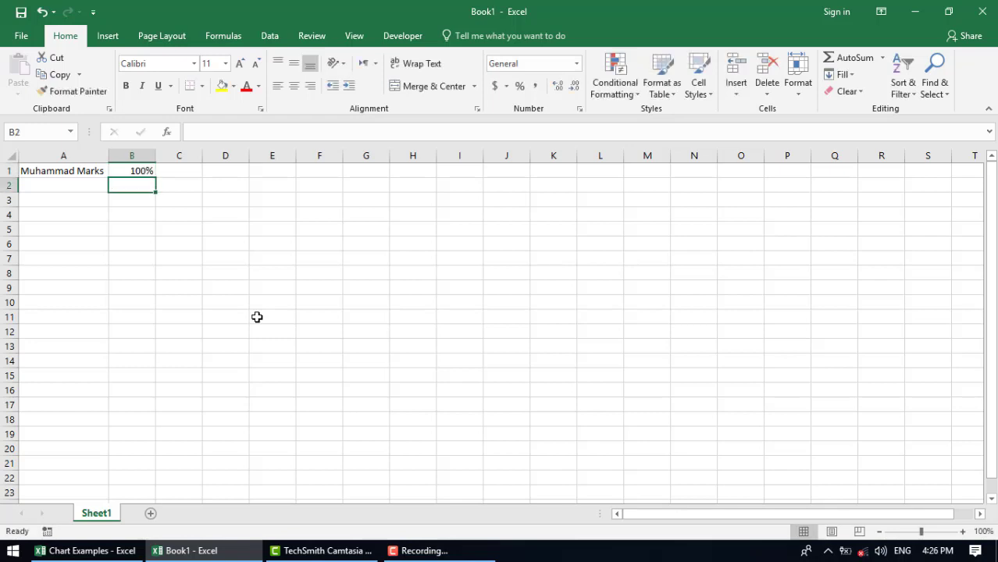
- Enter 10% in each of cells D1 to D5 and 50% in D6
click(276, 225)
click(245, 172)
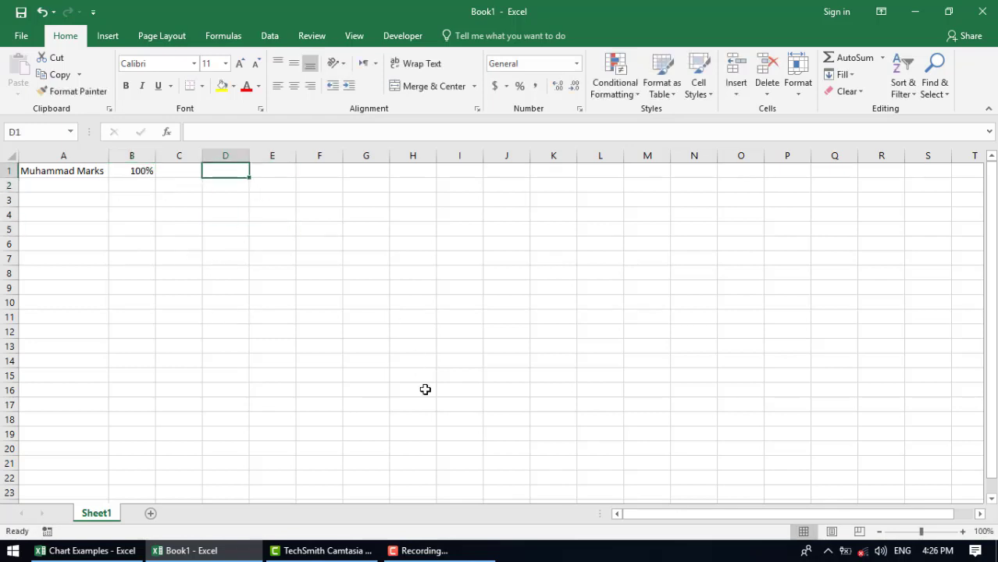
key(Left)
key(Left)
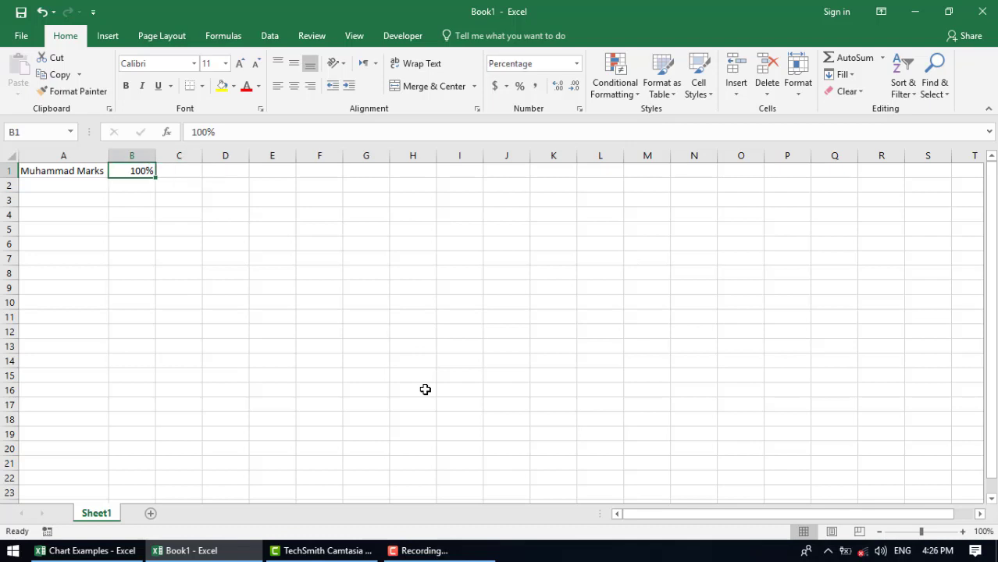
key(Right)
key(Right)
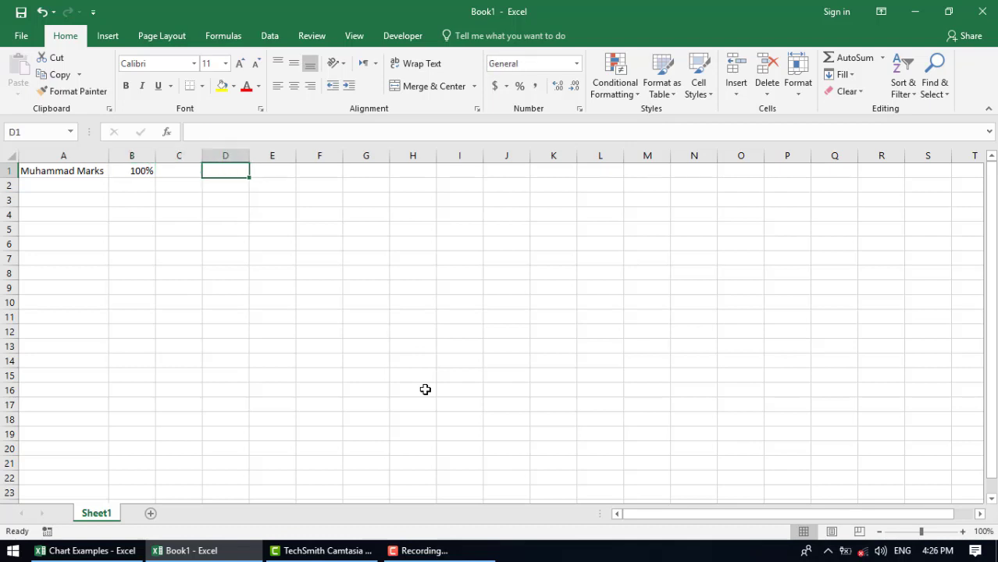
text(10%)
key(Return)
text(10%)
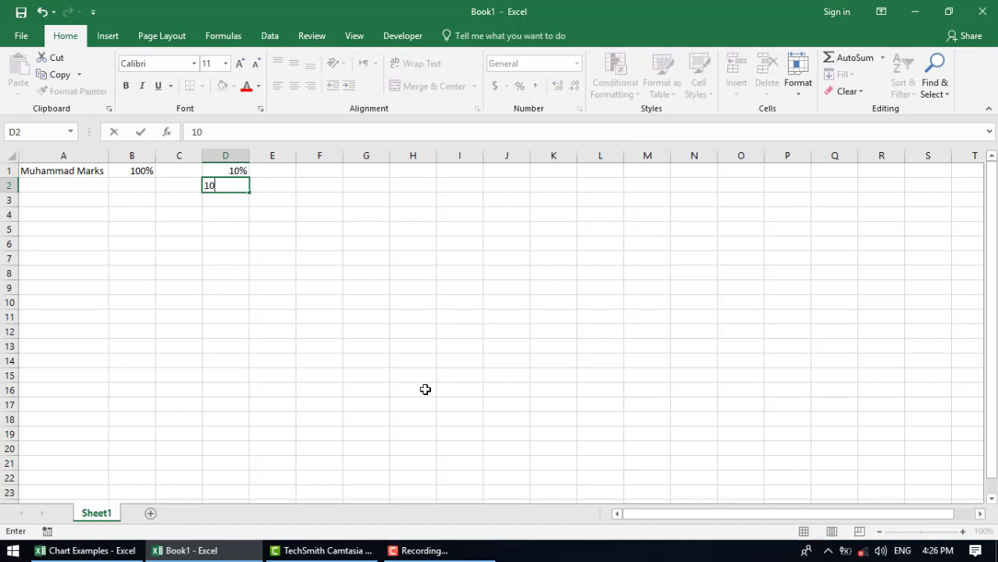
key(Return)
text(10%)
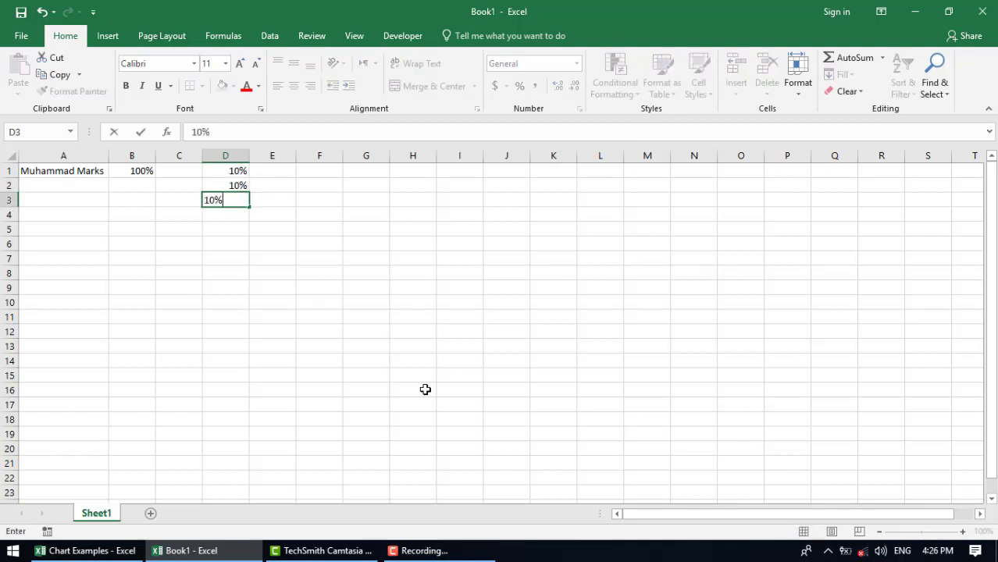
key(Return)
text(10%)
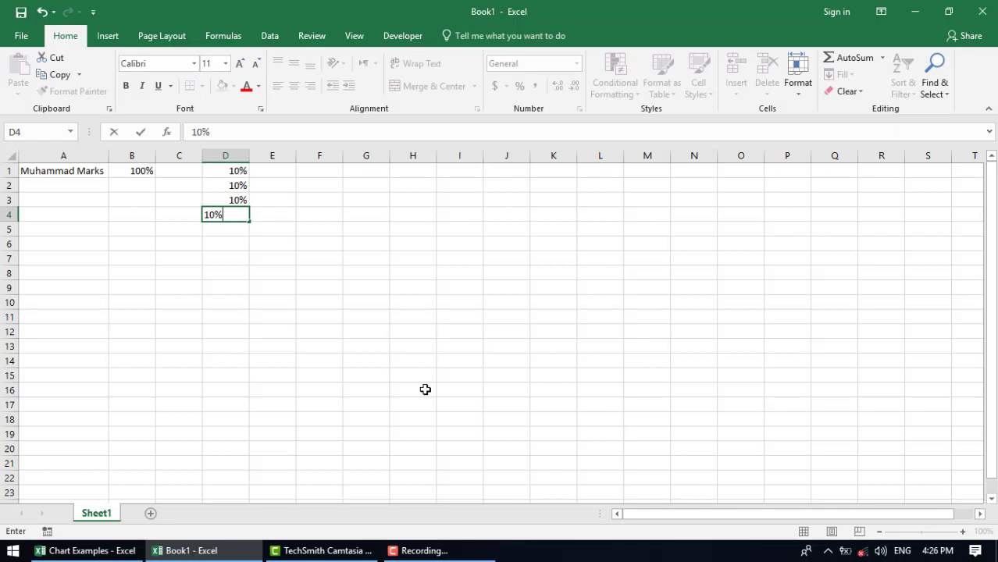
key(Return)
text(10)
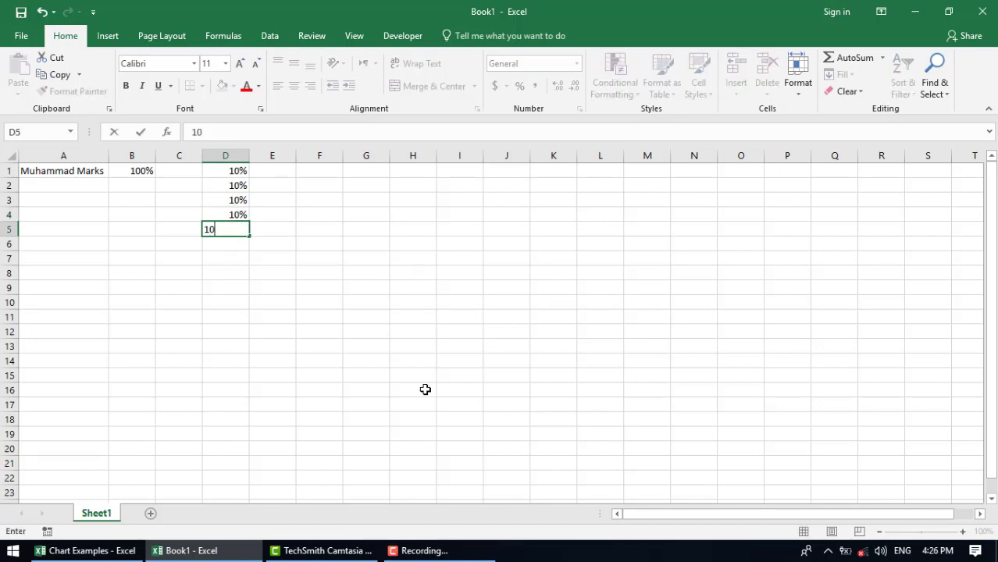
text(%)
key(Return)
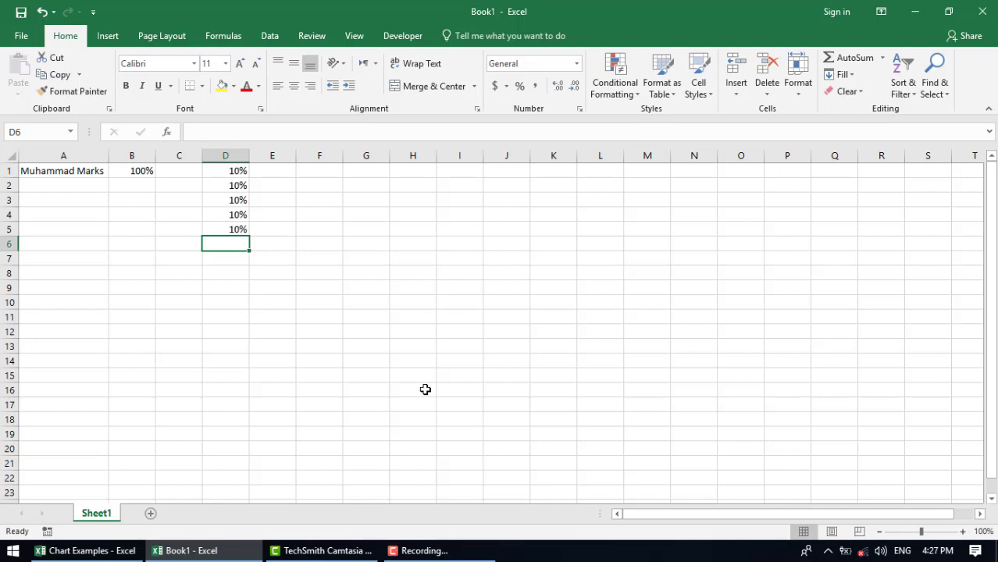
text(50%)
key(Return)
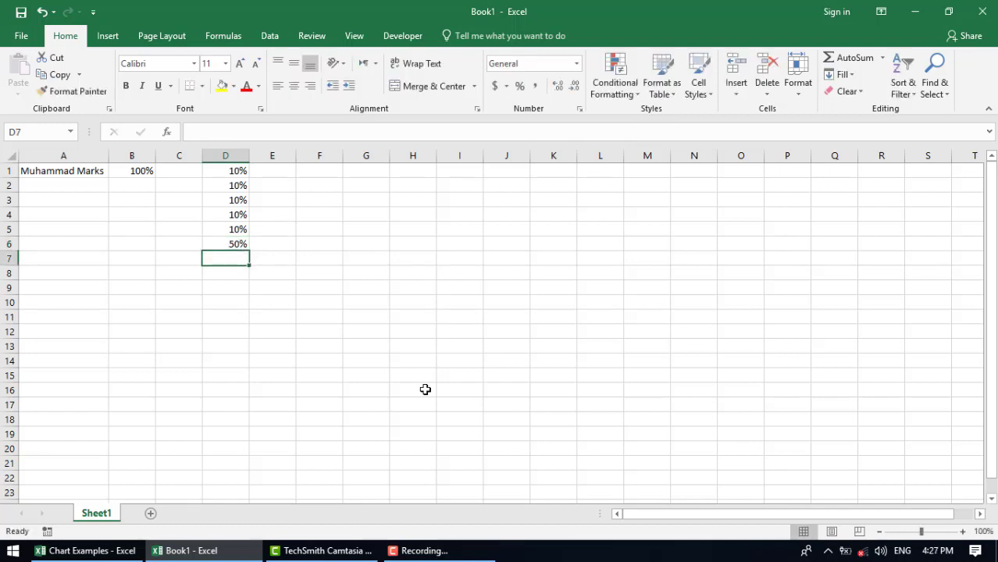
- Insert a doughnut chart of D1:D6 in Book1 and delete its title and legend
click(93, 551)
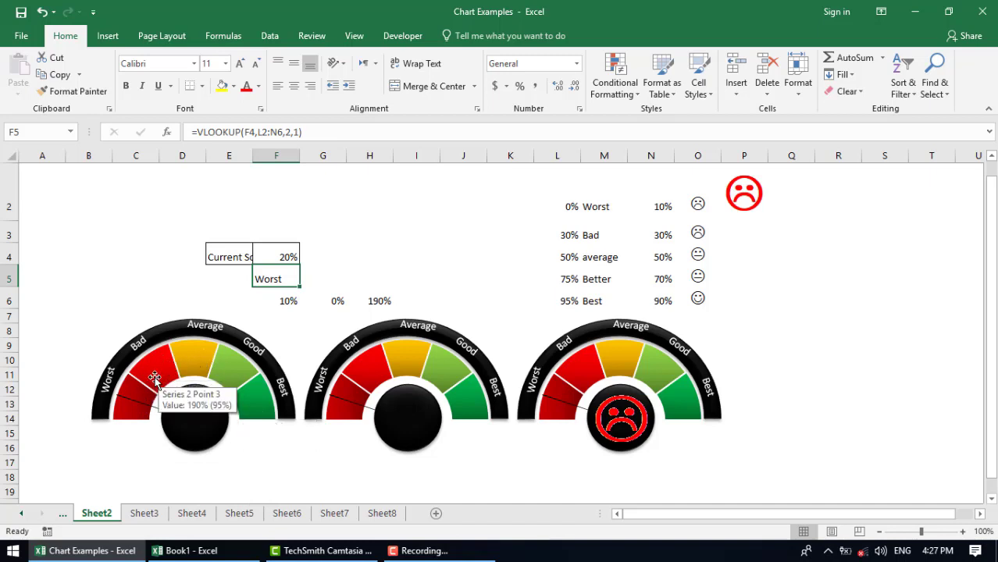
click(185, 550)
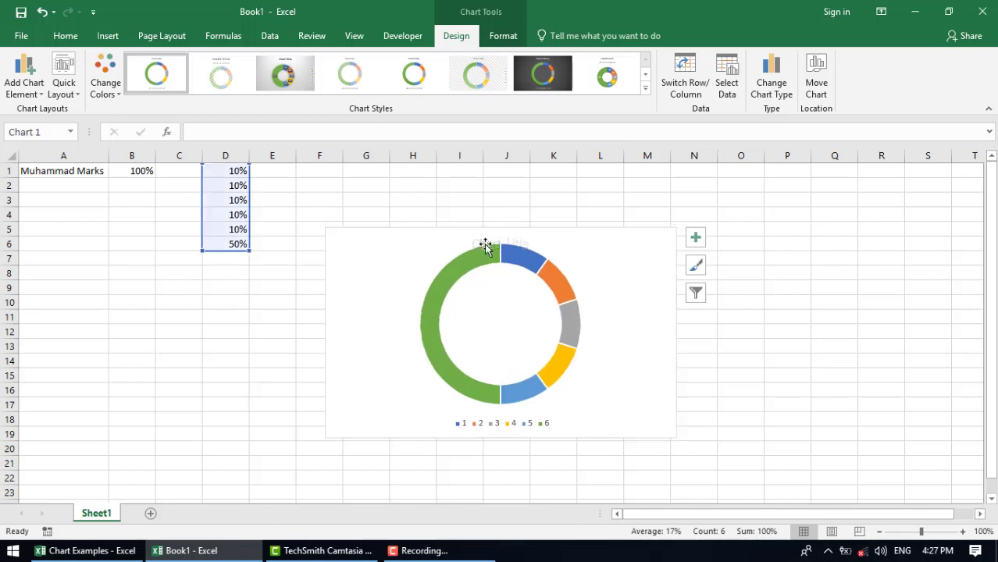
click(491, 425)
click(513, 285)
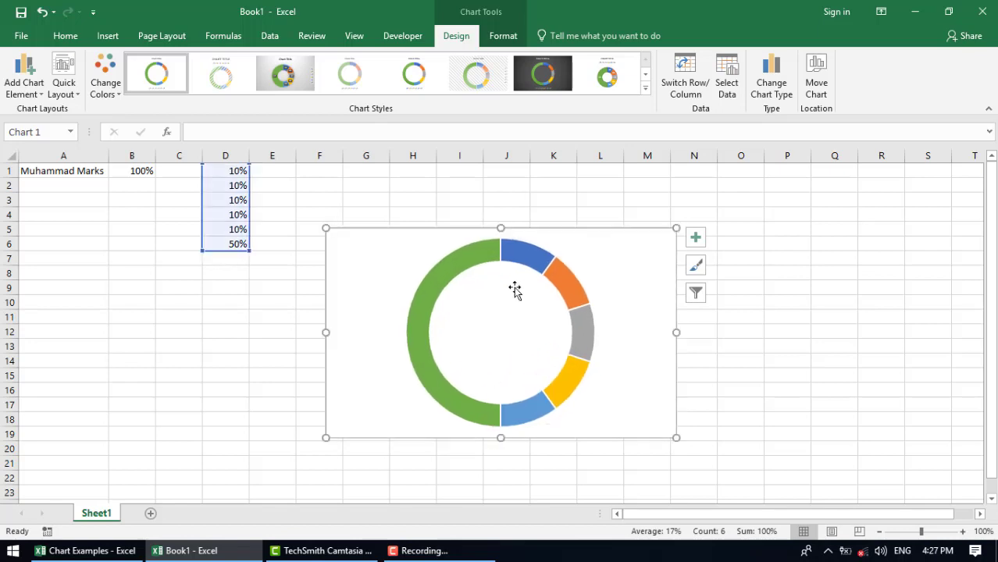
- Set the doughnut series' hole size to 65% and the angle of its first slice to 270°
click(557, 285)
right_click(559, 286)
click(607, 426)
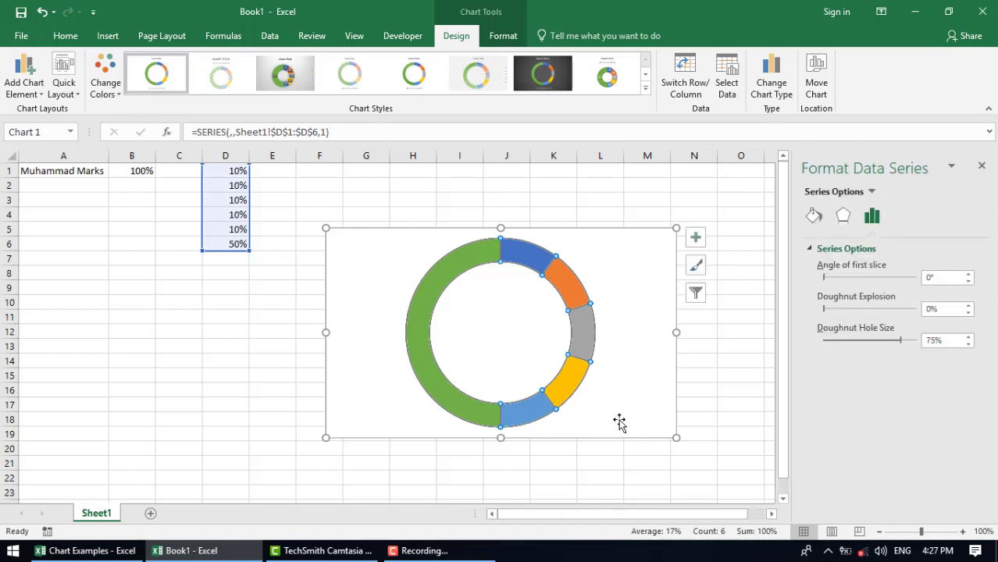
drag(900, 340, 890, 341)
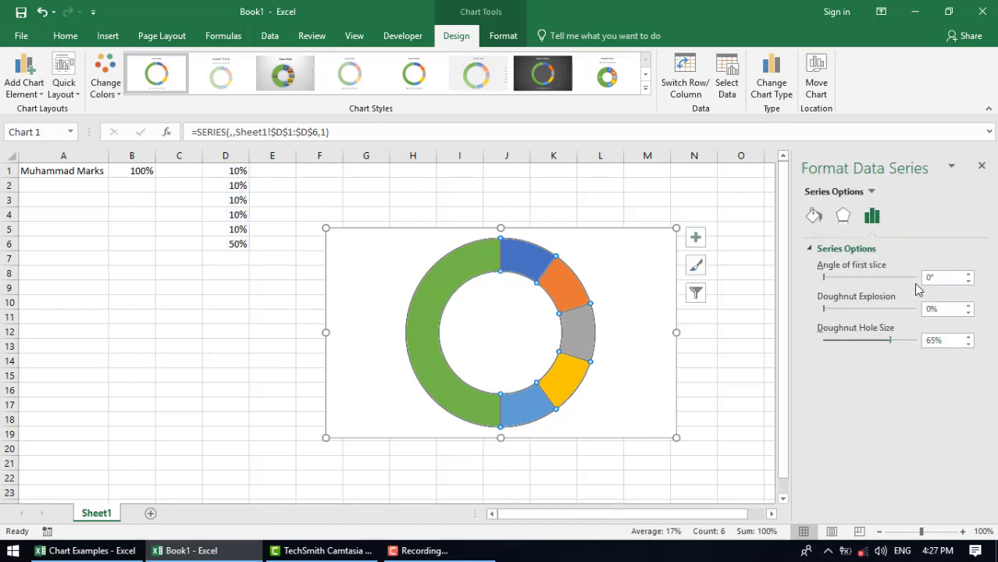
click(943, 278)
text(270)
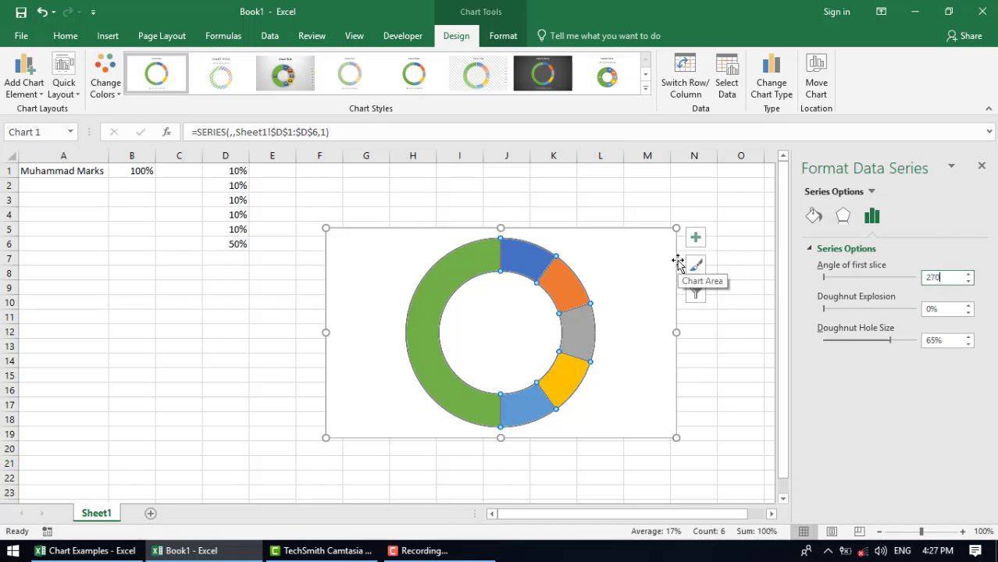
key(Return)
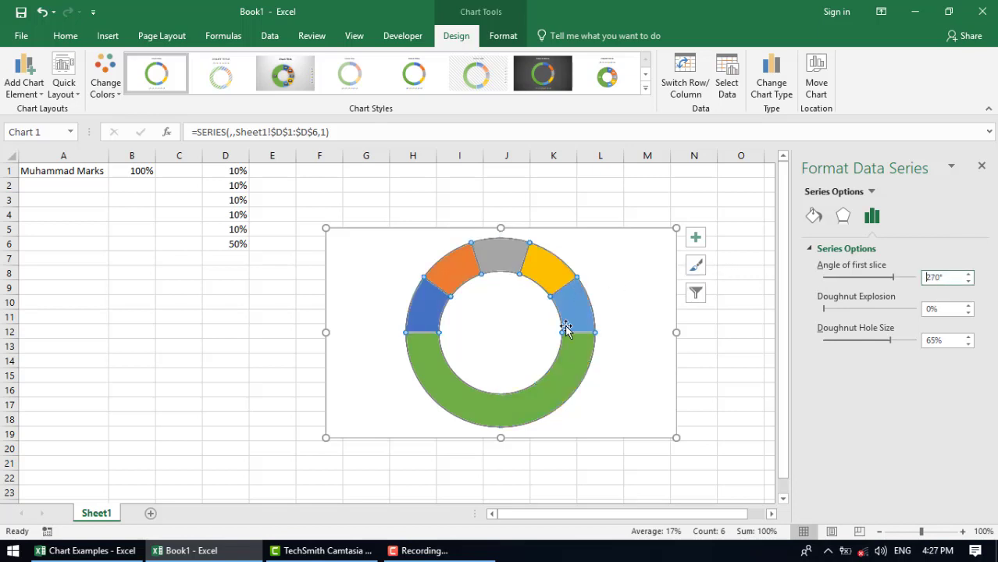
- Remove the outline from the doughnut series
click(503, 36)
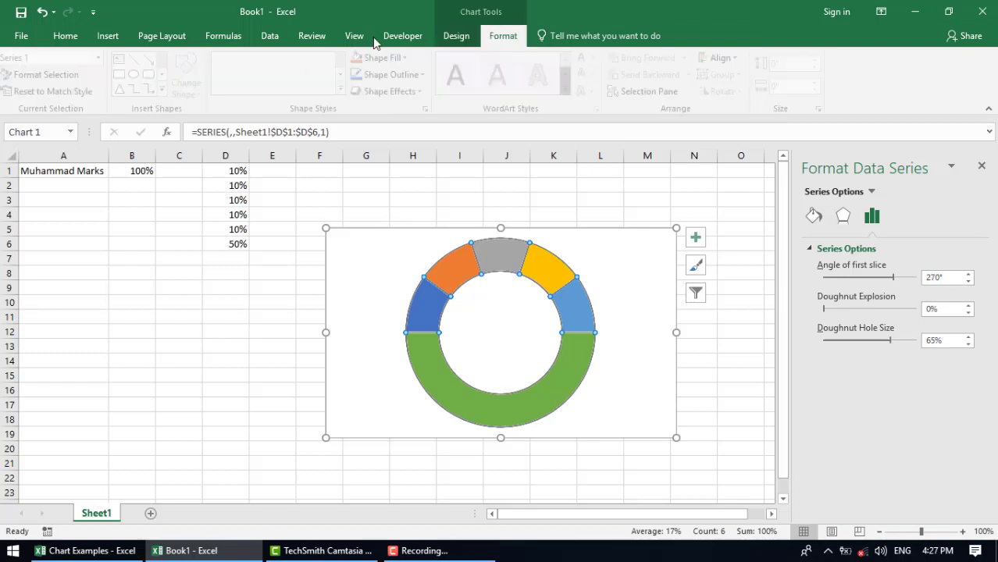
click(393, 75)
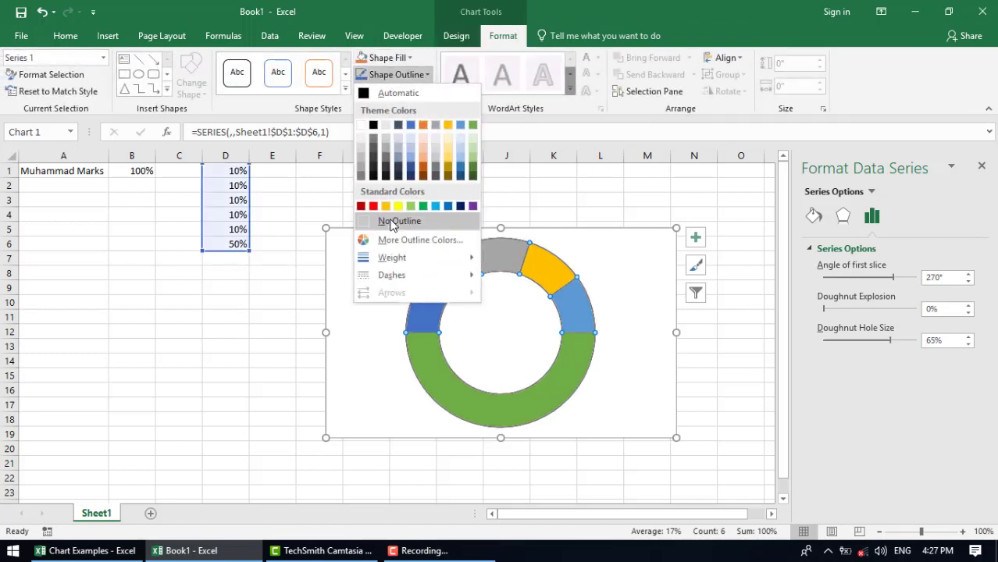
click(395, 220)
- Set the doughnut's lower half slice to No Fill
click(571, 370)
click(388, 57)
click(390, 202)
click(459, 200)
click(545, 281)
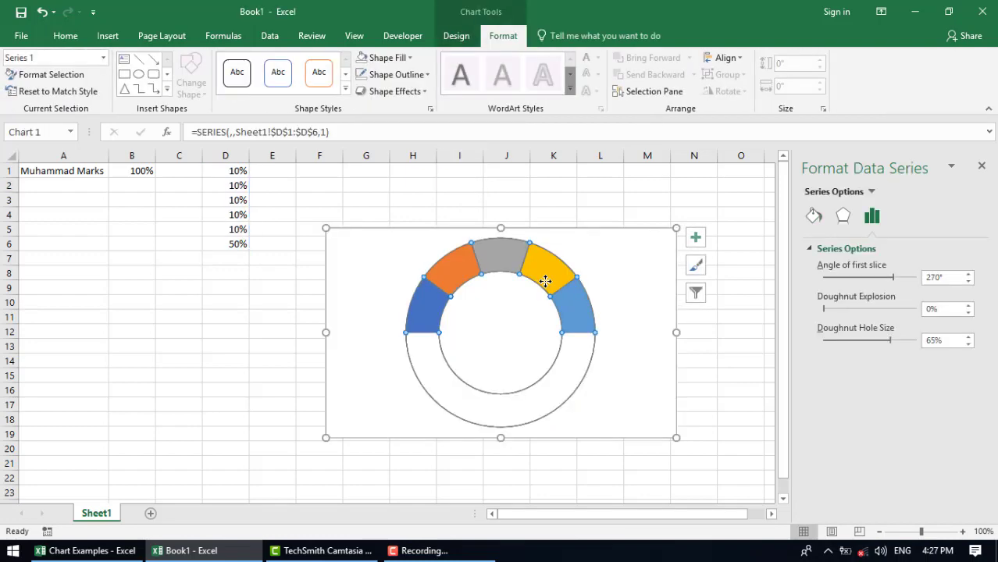
- Fill the five visible doughnut slices from left to right with dark red, red, yellow, orange and green
click(582, 202)
click(434, 292)
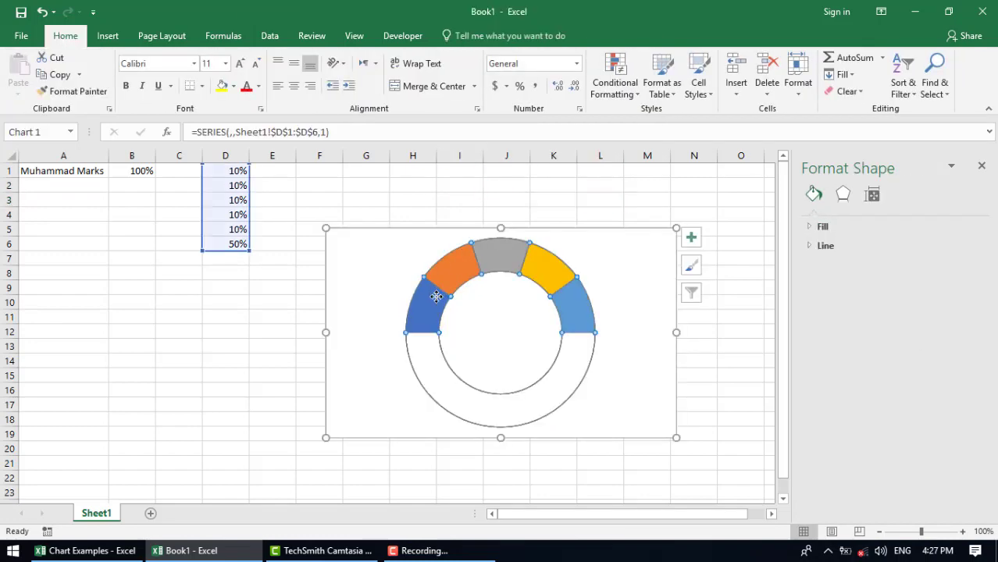
click(436, 296)
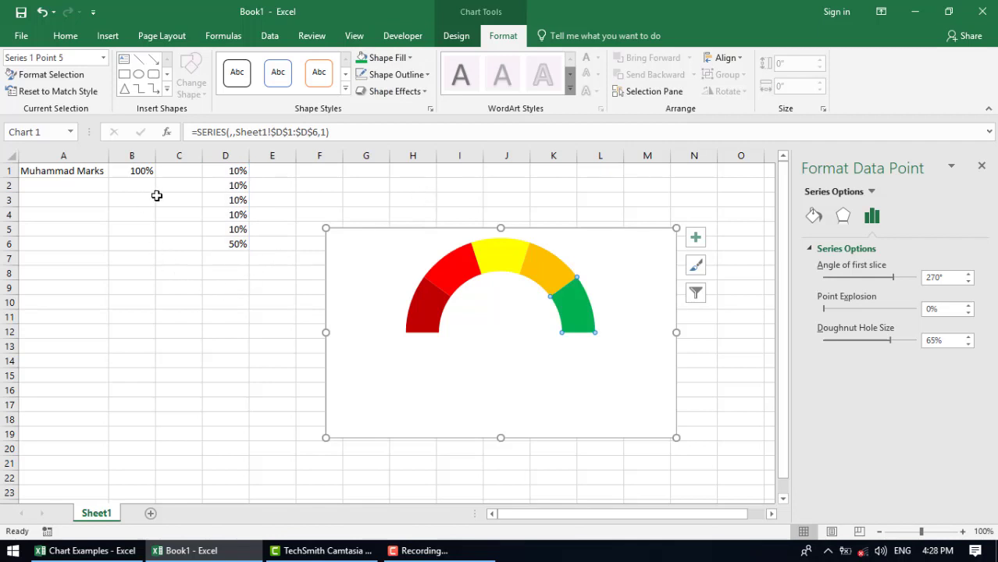
- Enter 2% in B2 and a remainder of 98.00% in B3, and insert an unfilled pie chart from B1:B3
click(134, 172)
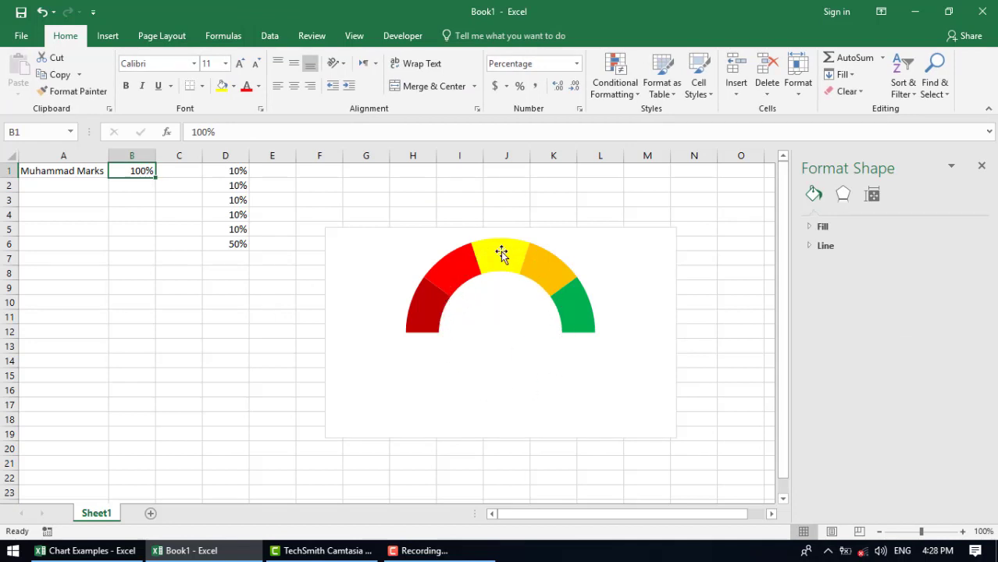
mouse_move(536, 271)
click(136, 188)
click(406, 213)
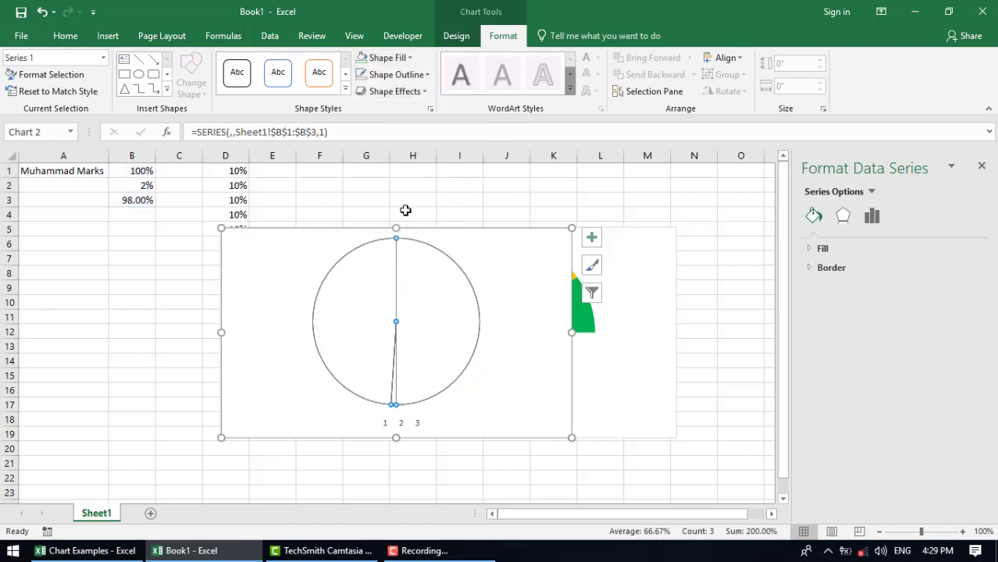
- Fill the pie's thin 2% slice with black as the needle and remove the pie series' outline
click(394, 386)
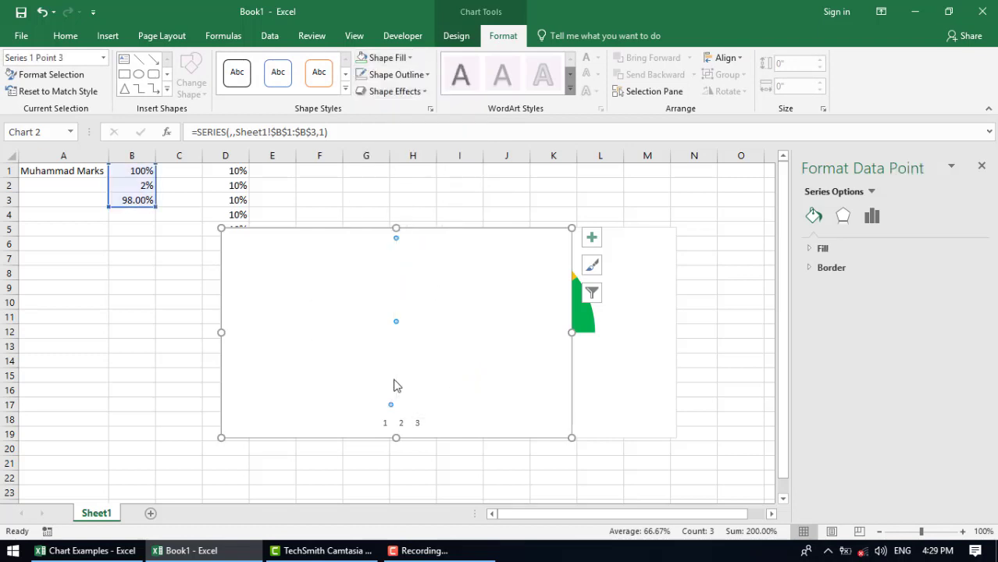
click(402, 58)
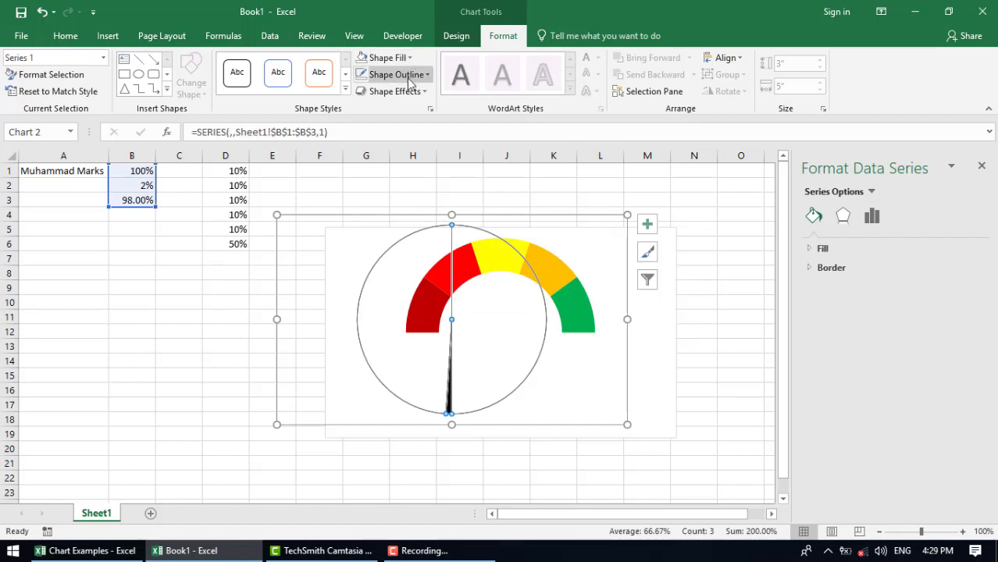
click(412, 74)
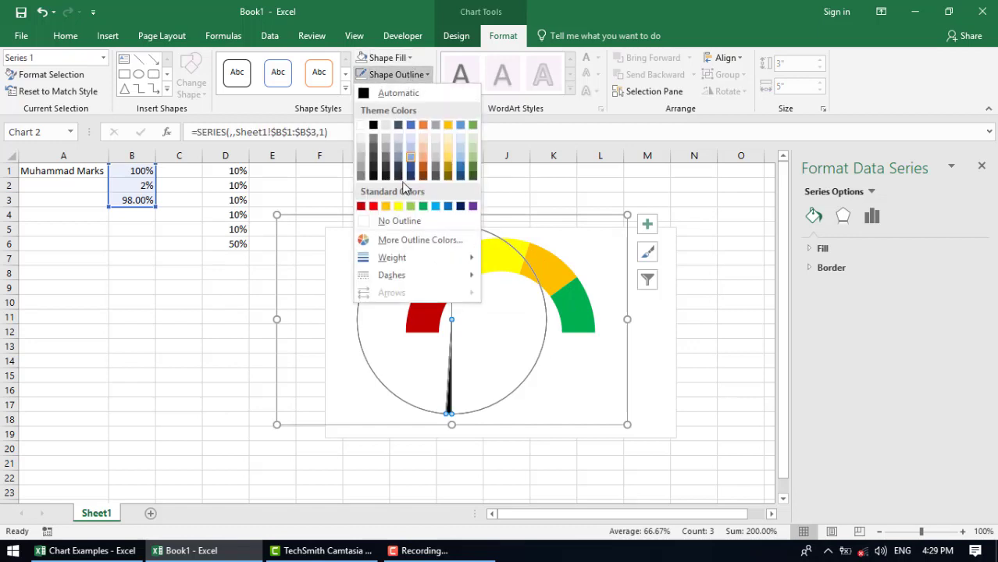
click(391, 223)
- Move the needle chart over the doughnut gauge and reduce its height to about 2.1 inches
drag(468, 216, 524, 197)
click(525, 196)
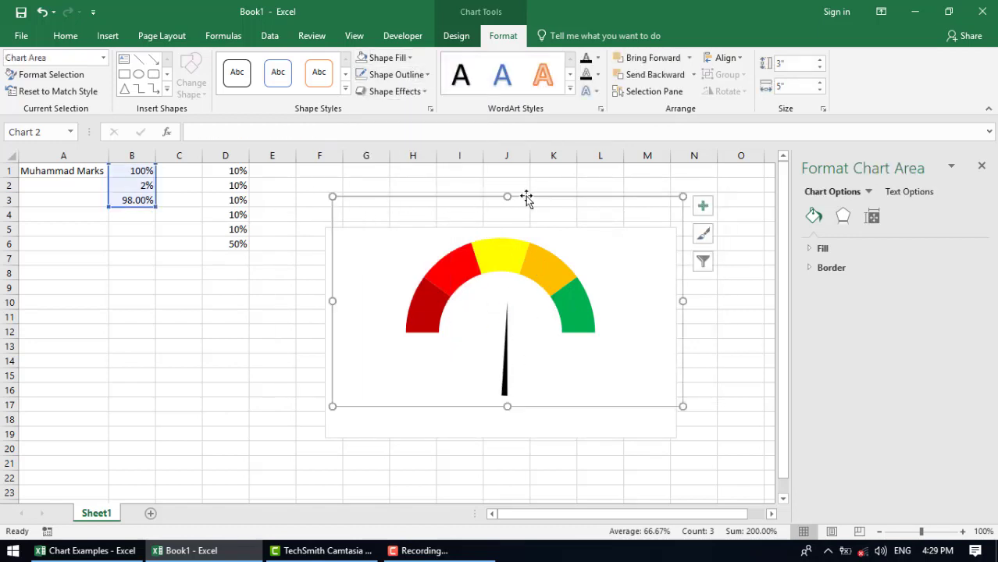
click(820, 68)
click(820, 68)
click(820, 69)
click(820, 69)
click(820, 69)
click(820, 68)
click(820, 68)
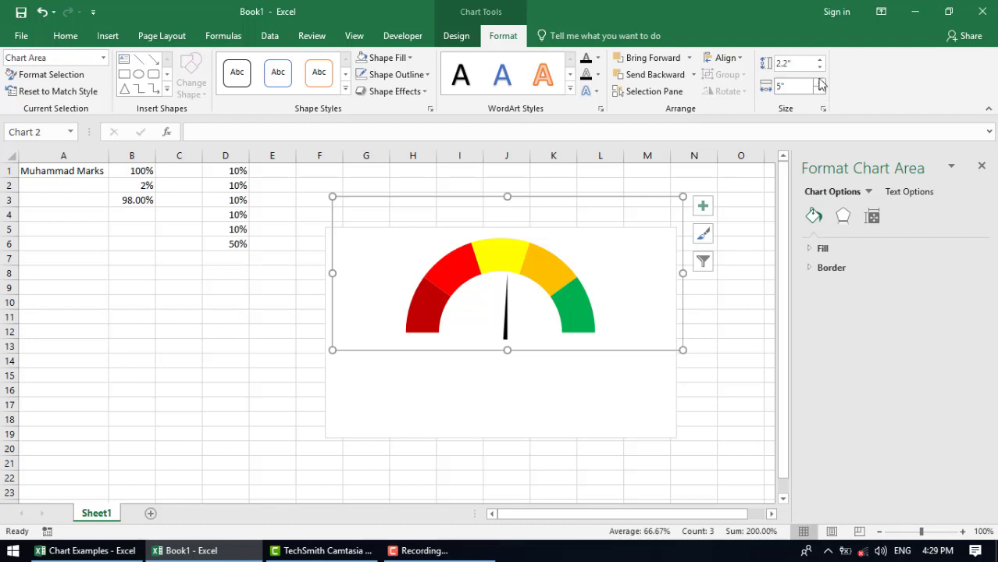
click(820, 68)
- Set the needle chart's width to 2.1 inches and its first slice angle to 270°, centred within the doughnut
click(820, 90)
click(820, 91)
click(820, 91)
click(820, 91)
click(819, 90)
click(820, 90)
click(820, 90)
click(820, 90)
click(820, 91)
click(819, 90)
click(820, 91)
click(820, 91)
click(819, 91)
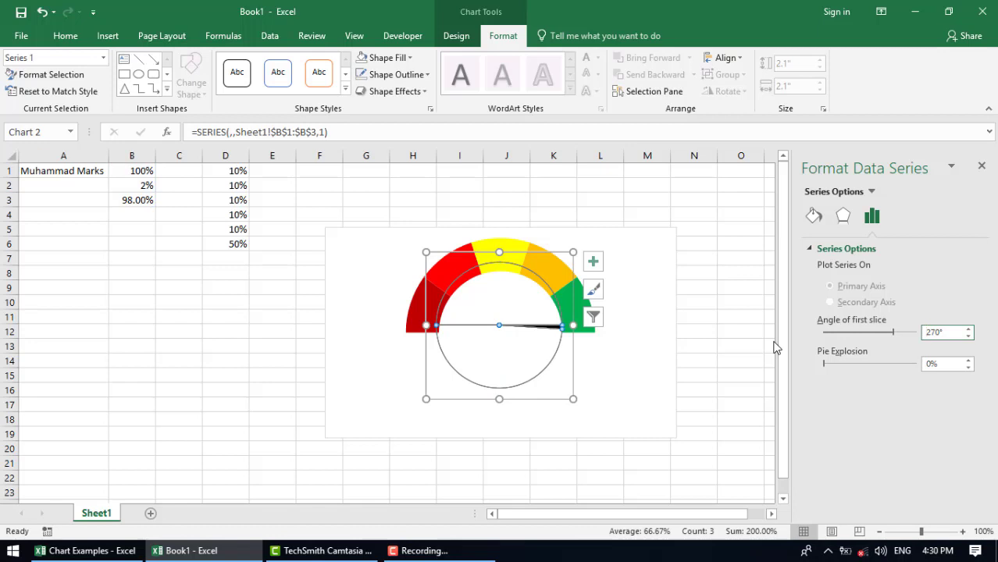
click(738, 285)
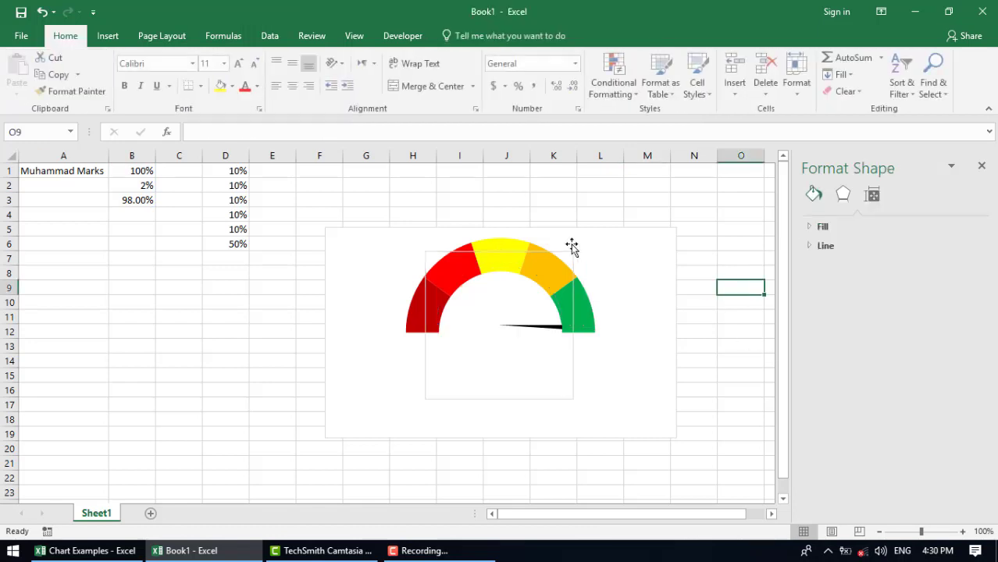
- Remove the outline from the needle chart's chart area
click(574, 299)
click(503, 35)
click(394, 74)
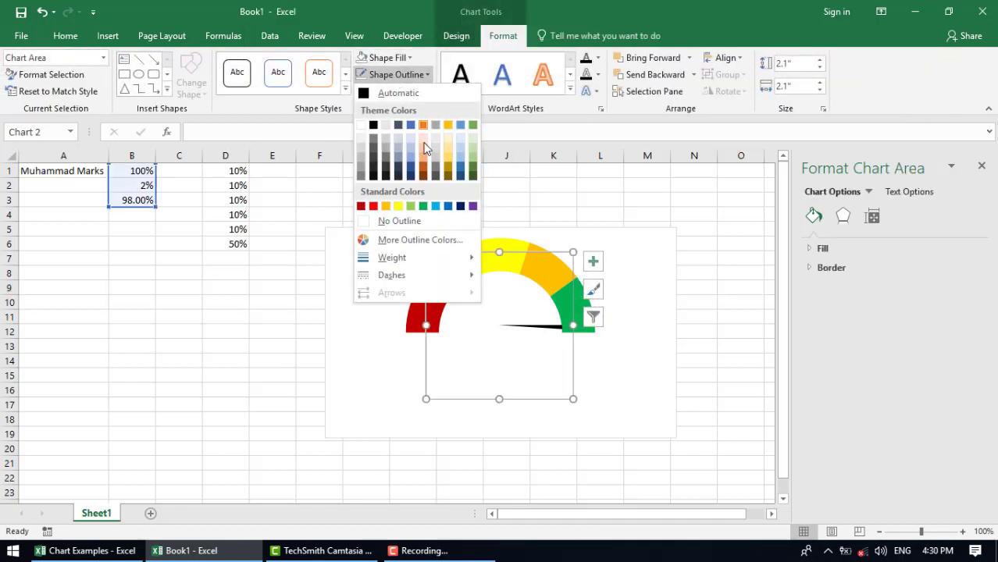
click(392, 220)
click(696, 344)
- Insert a 1-inch circle shape and place it over the centre of the gauge
click(108, 36)
click(252, 58)
click(310, 88)
click(483, 300)
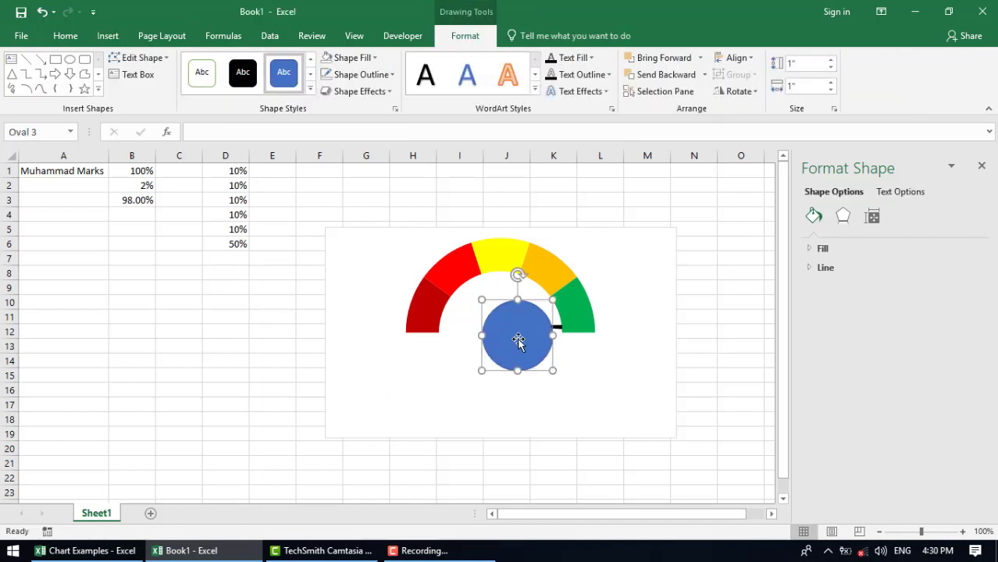
drag(519, 339, 498, 321)
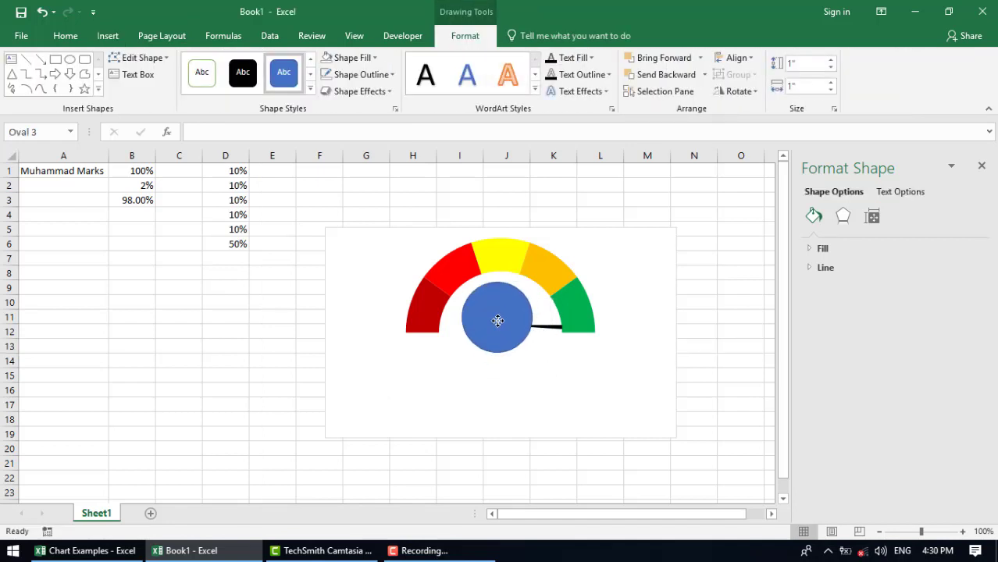
- Shrink the circle to 0.3 by 0.3 inches and position it over the needle's base
click(833, 68)
click(833, 68)
click(833, 68)
click(832, 68)
click(832, 68)
click(832, 68)
click(833, 68)
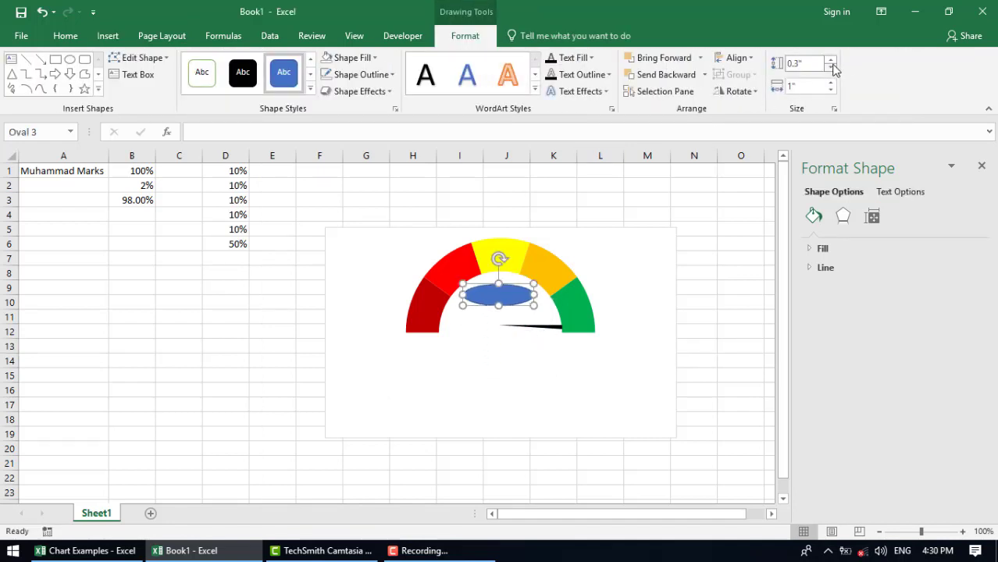
click(831, 92)
click(832, 91)
click(832, 91)
click(832, 92)
click(831, 91)
click(831, 91)
click(832, 91)
drag(473, 294, 504, 325)
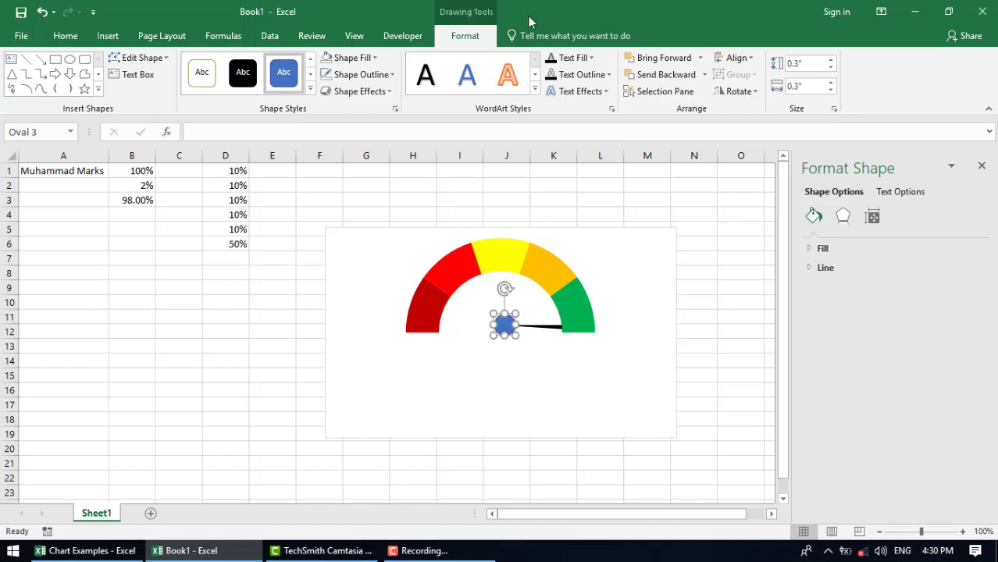
- Apply a preset 3-D shape effect to the circle and enlarge it to 0.4 by 0.4 inches
click(357, 91)
mouse_move(409, 119)
click(494, 196)
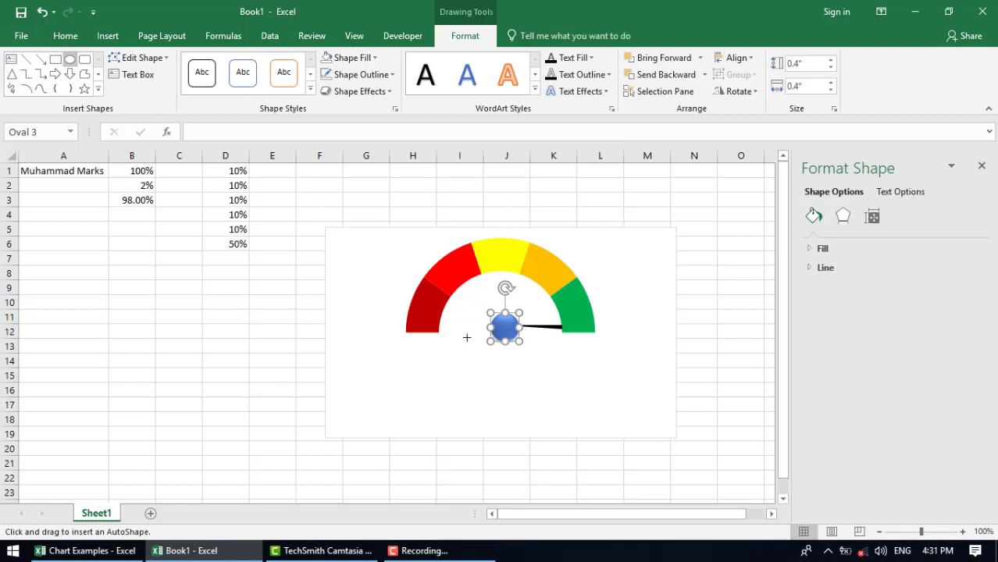
- Draw a dark flat oval about 0.42 by 0.1 inches beneath the circle and give it soft edges as a shadow
drag(471, 342, 499, 351)
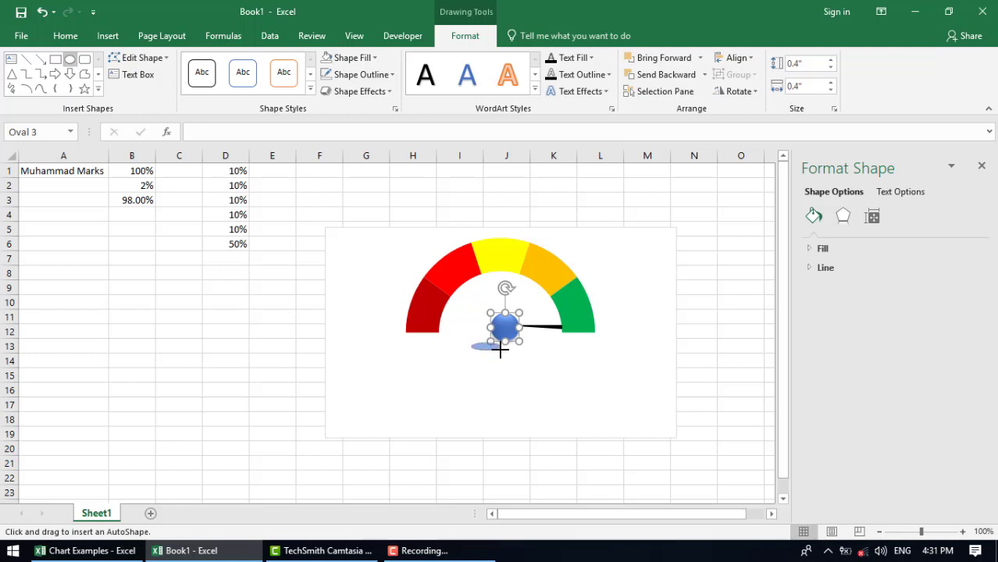
click(363, 58)
click(358, 92)
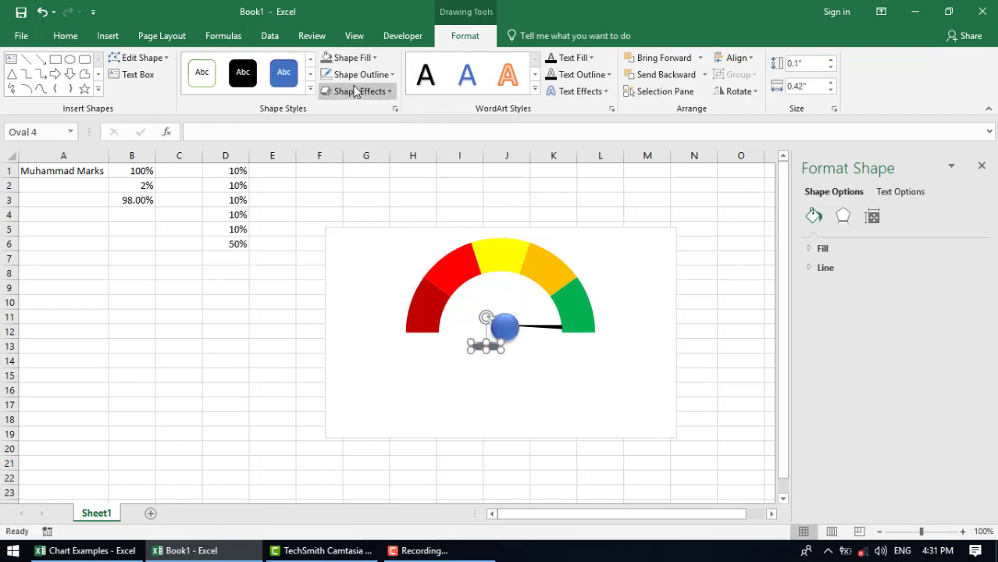
click(357, 91)
mouse_move(388, 264)
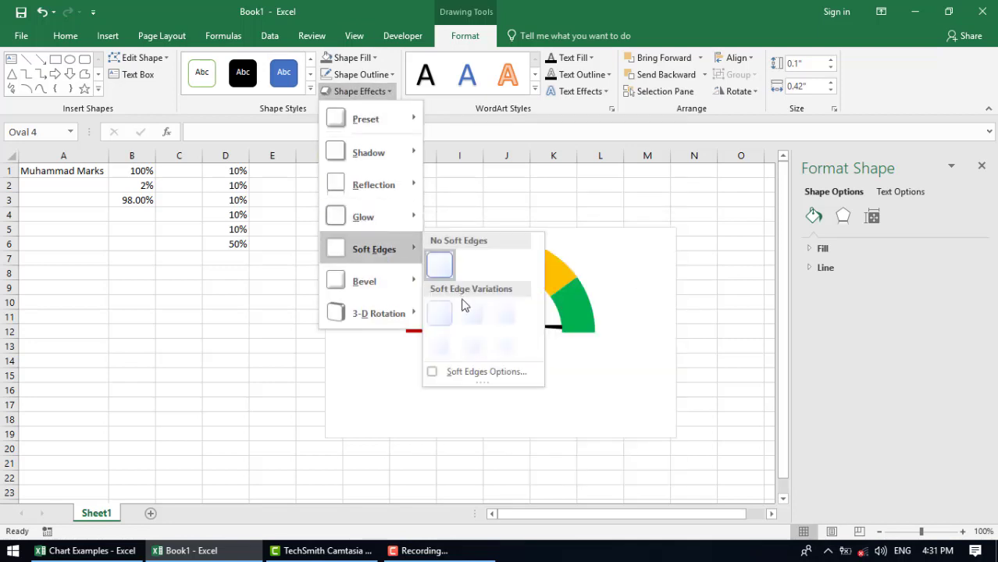
click(462, 306)
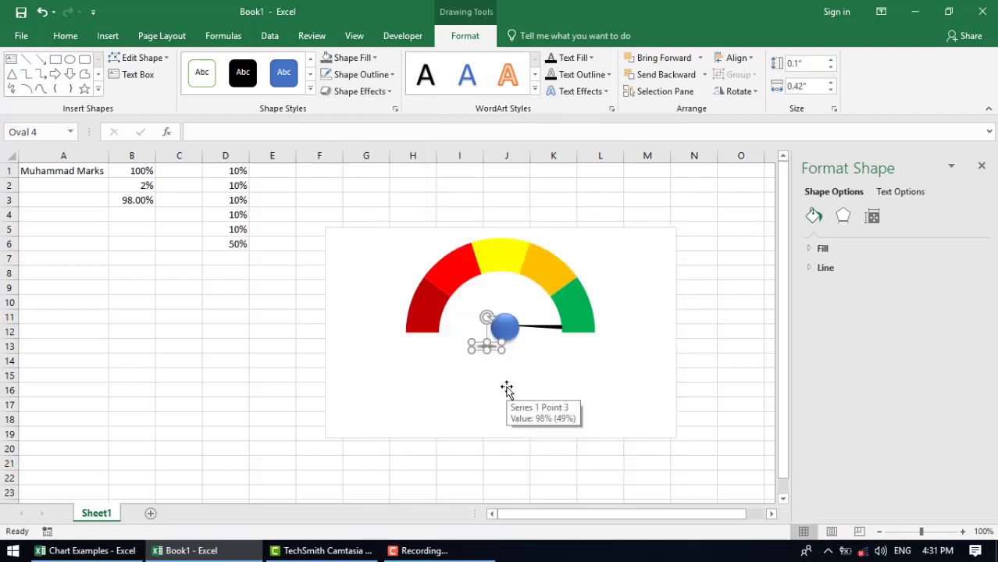
- Remove the background fill and outline from the doughnut chart's chart area
click(345, 228)
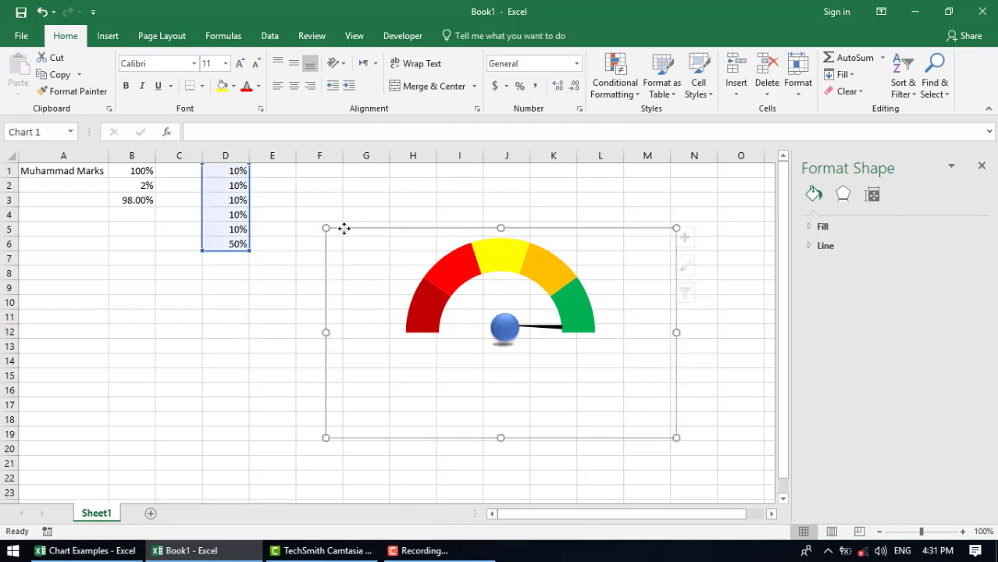
click(397, 74)
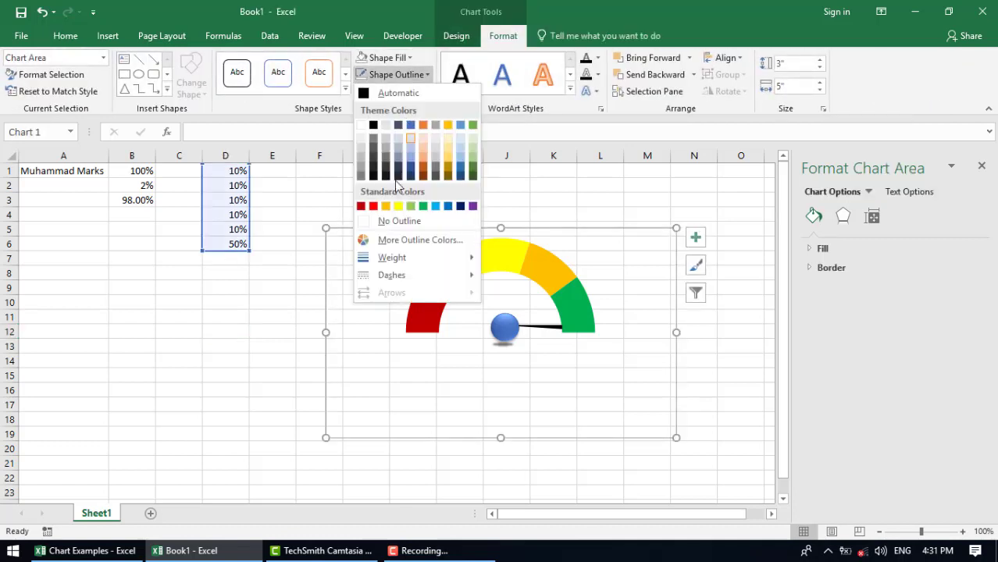
click(383, 221)
- Test the needle by setting the marks in B1 to 90%, 56%, 55% and 50% in turn
click(252, 312)
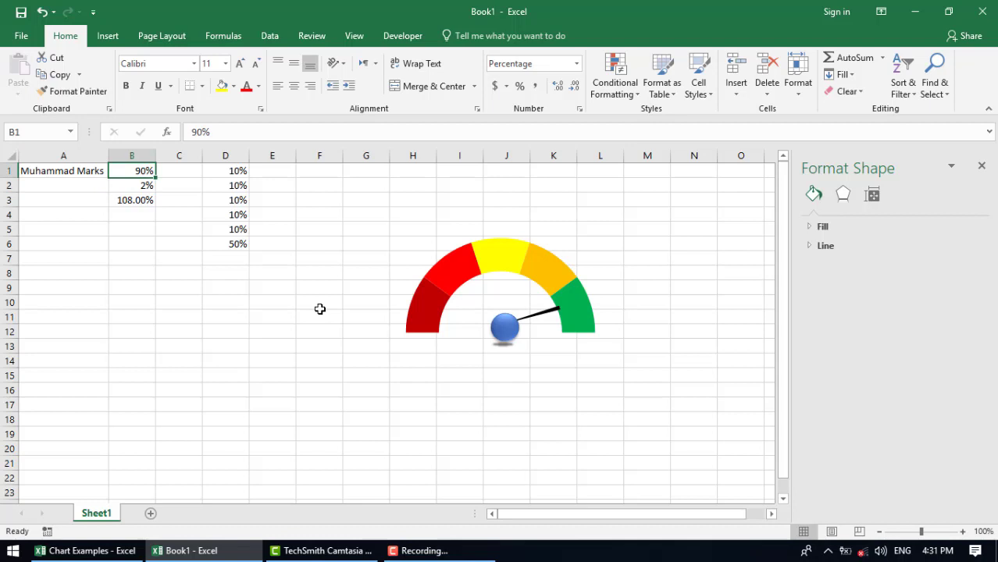
text(56%)
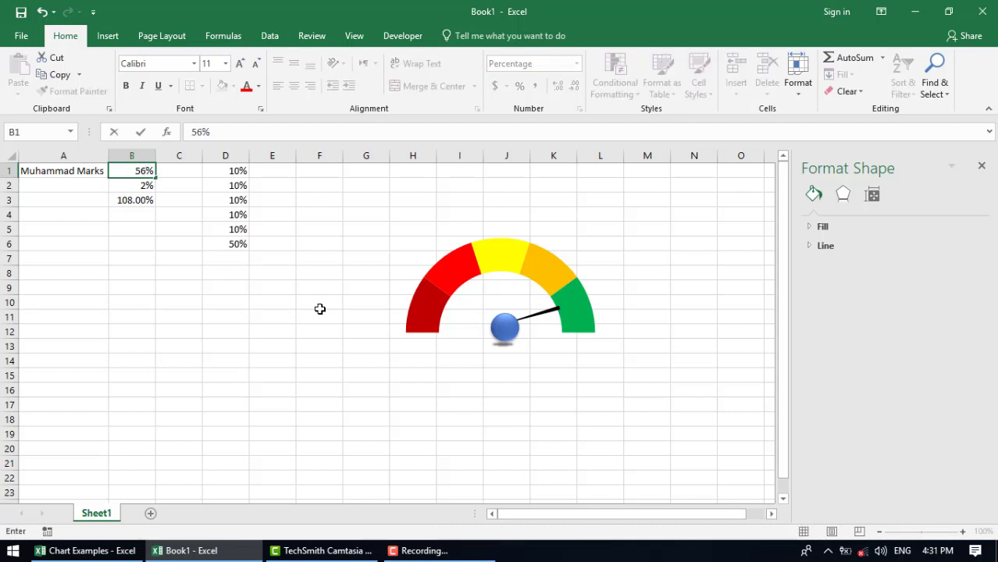
key(Return)
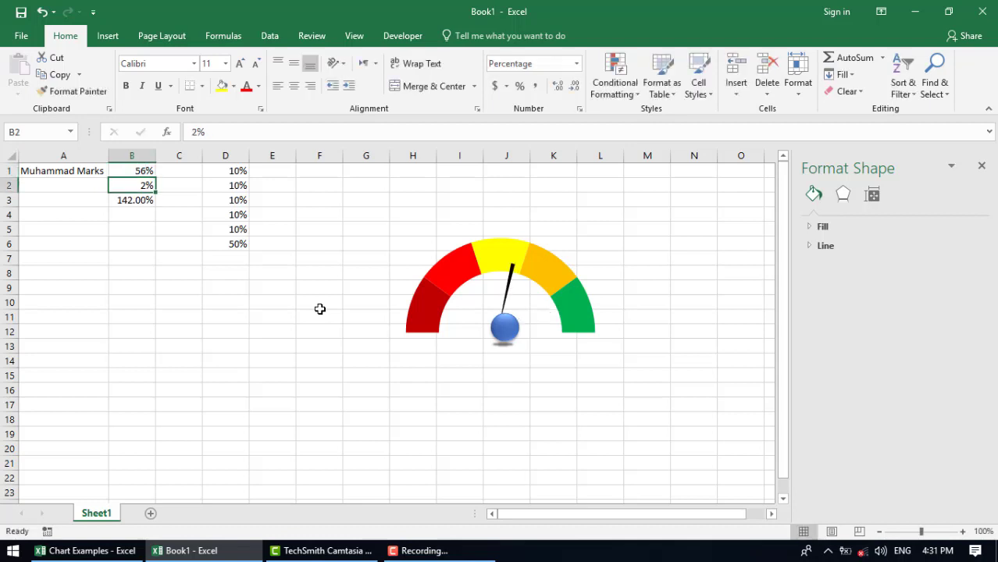
key(Up)
text(55%)
key(Return)
key(Up)
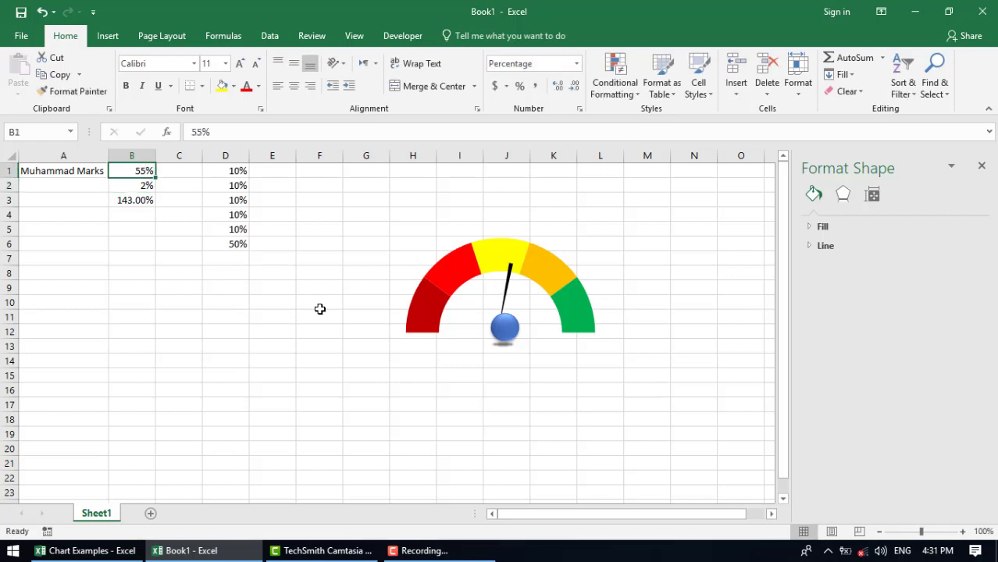
text(50)
key(Return)
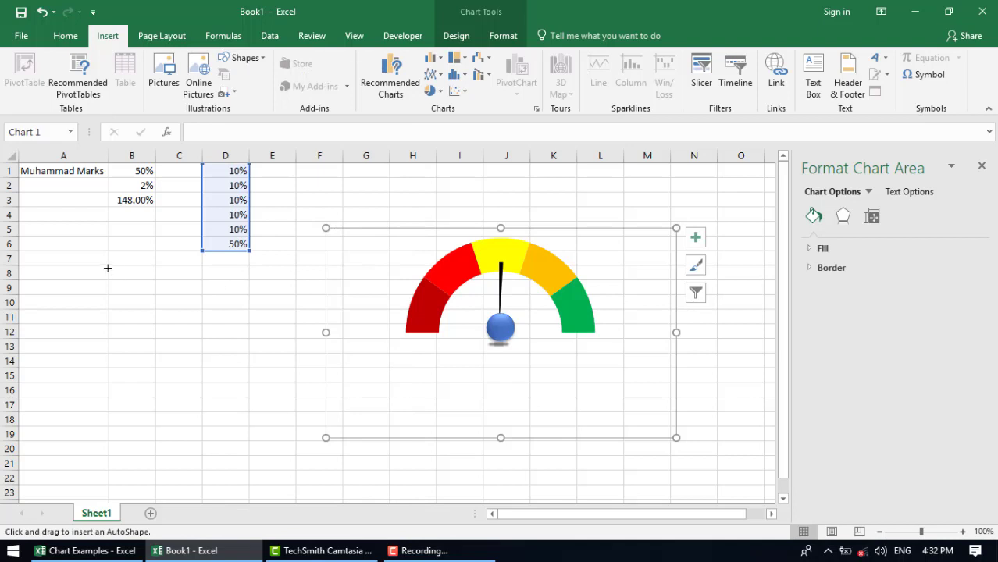
- Draw a thin block arc and fit it around the gauge at 3.4 by 3.4 inches
mouse_move(107, 268)
mouse_down()
mouse_move(249, 403)
mouse_move(282, 401)
mouse_up()
drag(249, 339, 270, 340)
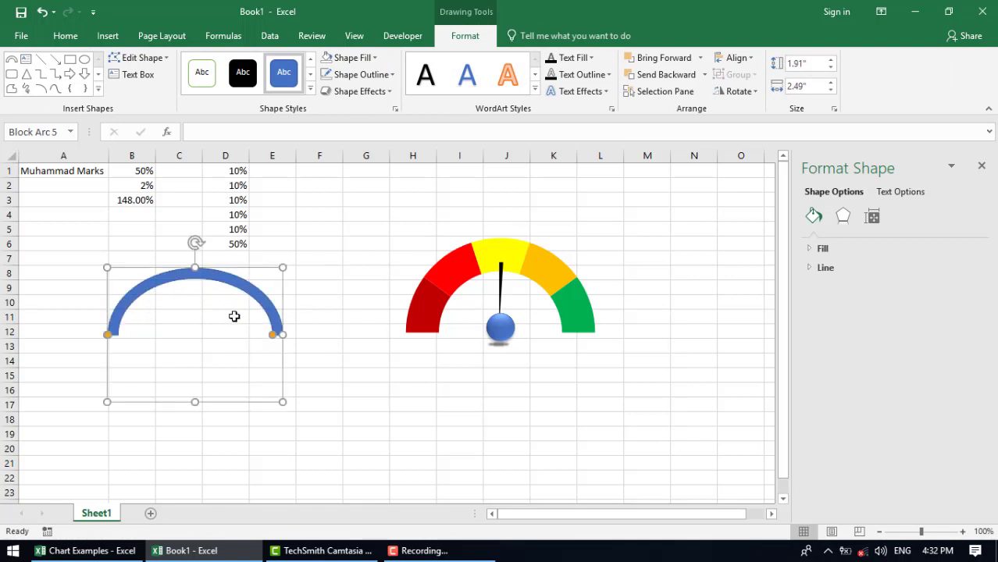
drag(195, 270, 197, 230)
drag(245, 270, 613, 316)
drag(509, 228, 577, 247)
- Apply the last bevel variation in the gallery to the block arc around the gauge
click(372, 94)
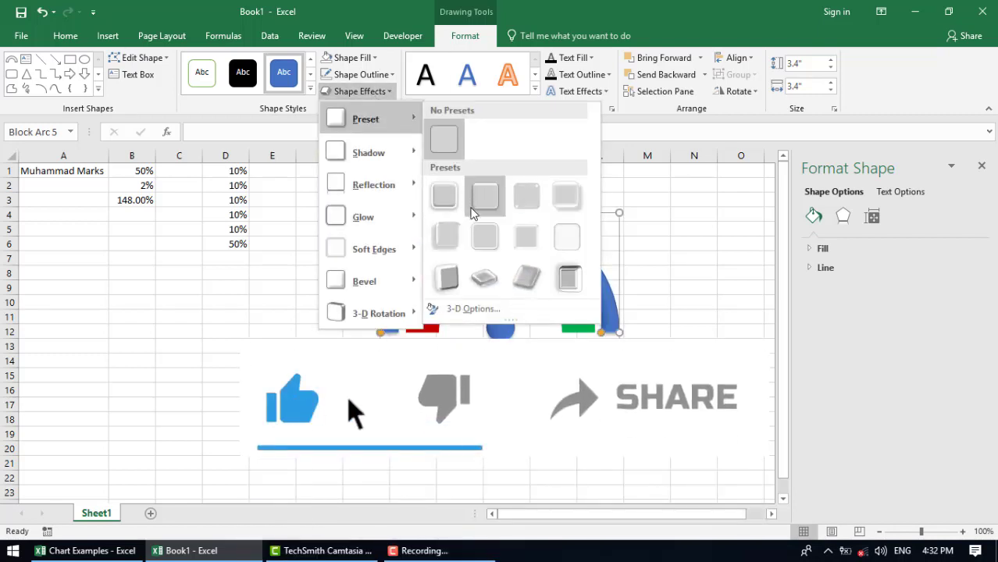
mouse_move(405, 284)
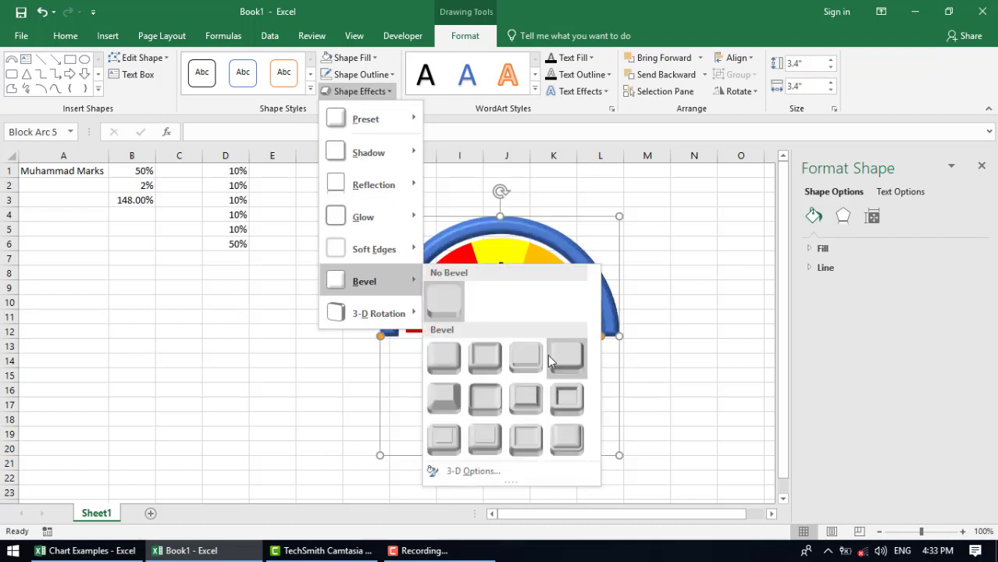
click(566, 435)
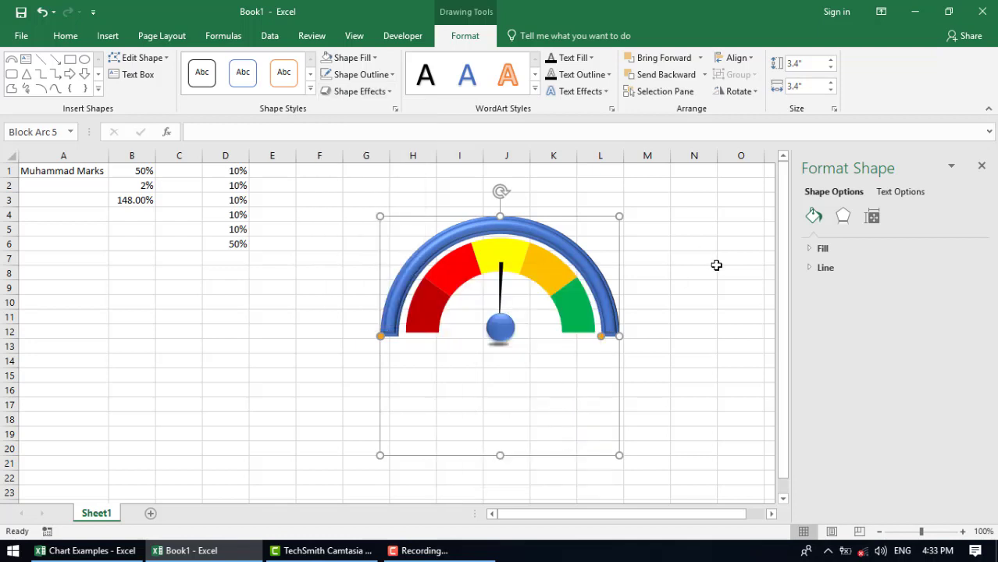
click(724, 302)
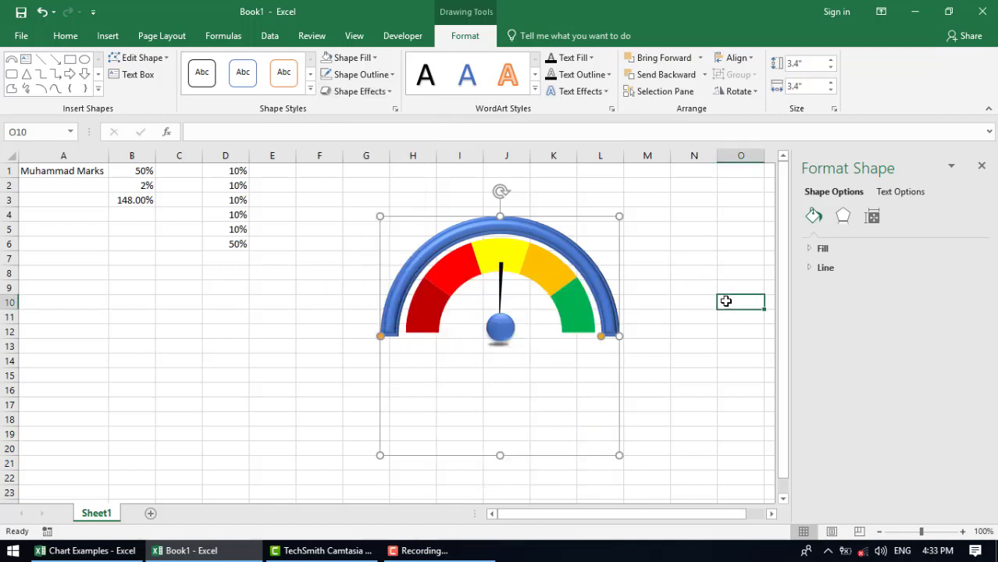
- Set the student's marks in B1 to 67%
click(150, 170)
text(67)
key(Return)
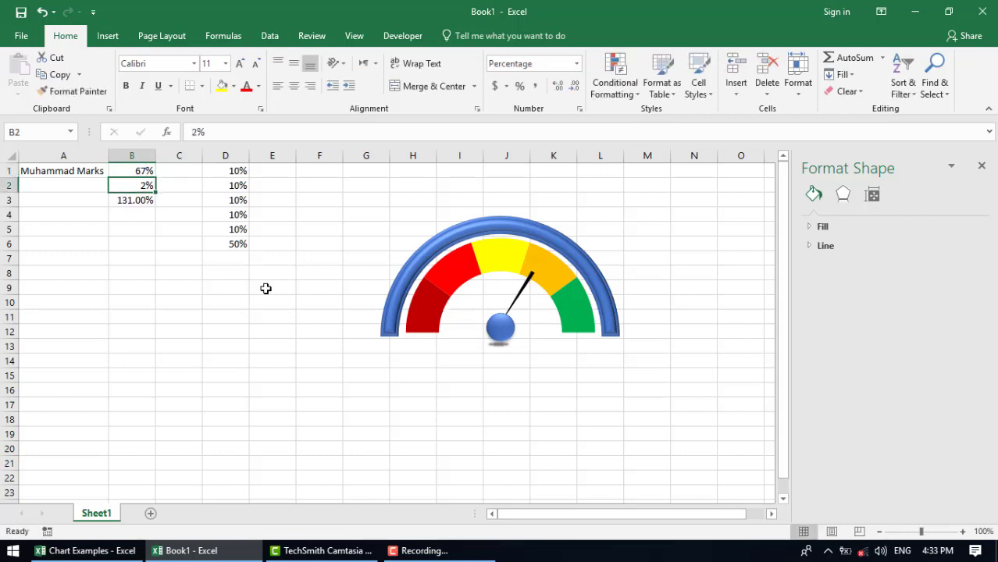
click(421, 550)
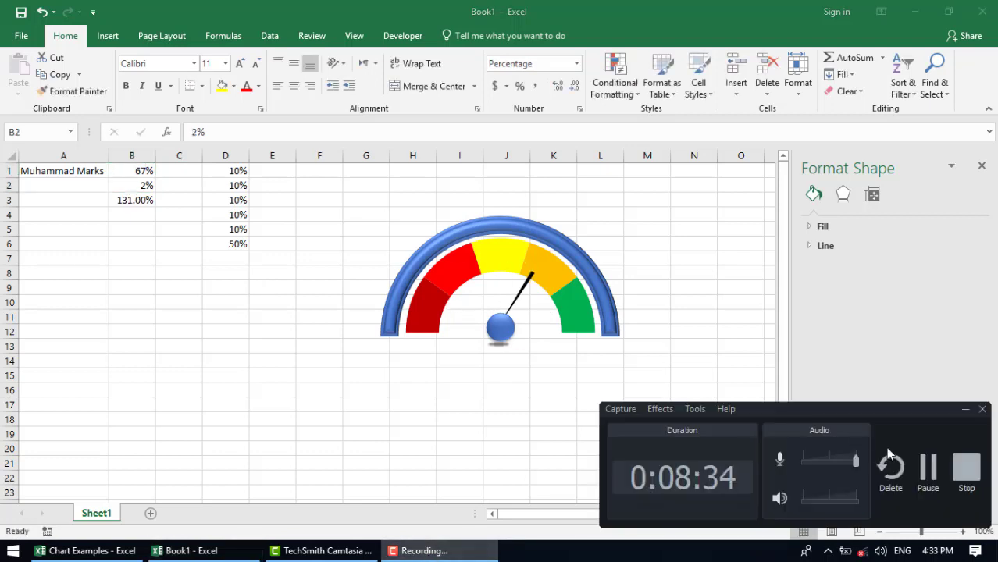